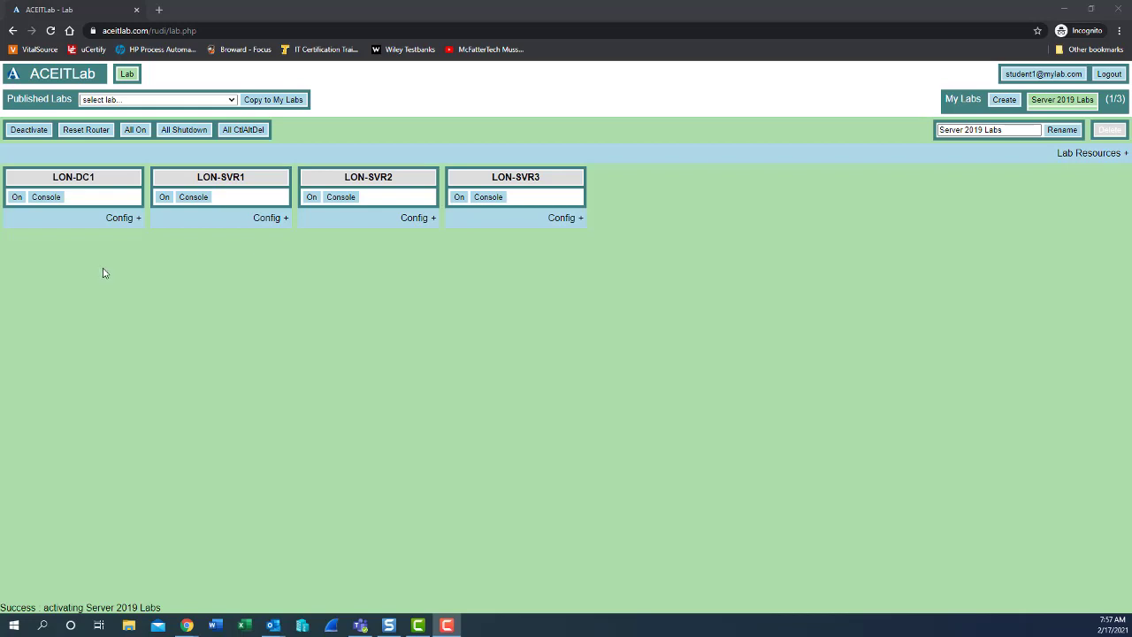
# - Expand the configuration details for LON-DC1, LON-SVR1, LON-SVR2 and LON-SVR3
pyautogui.click(133, 222)
pyautogui.click(273, 217)
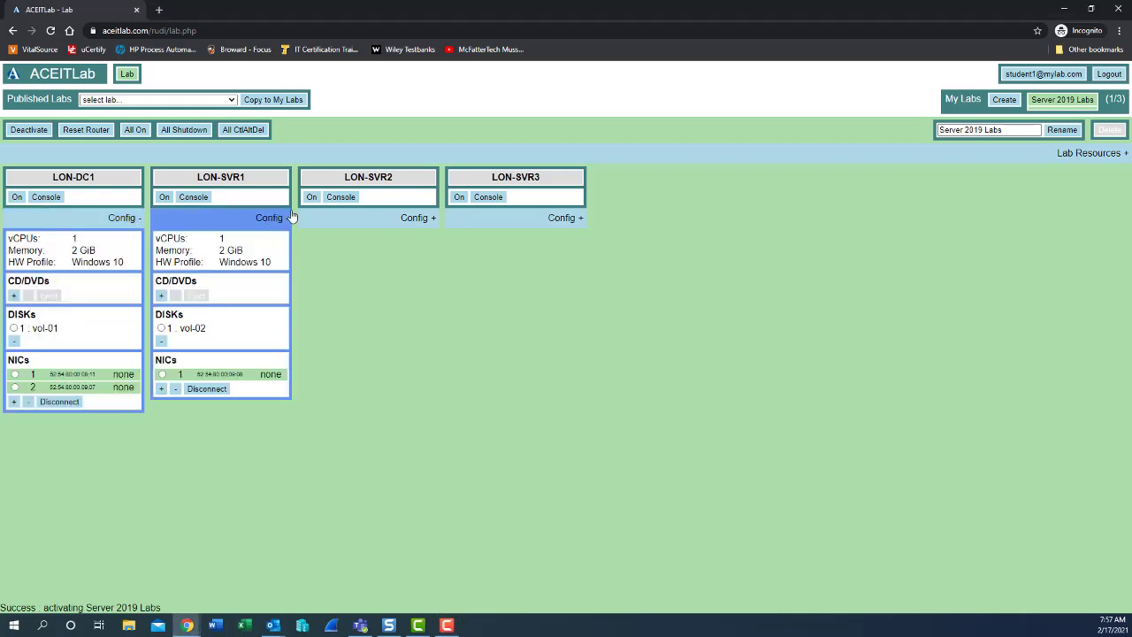
pyautogui.click(395, 229)
pyautogui.click(569, 219)
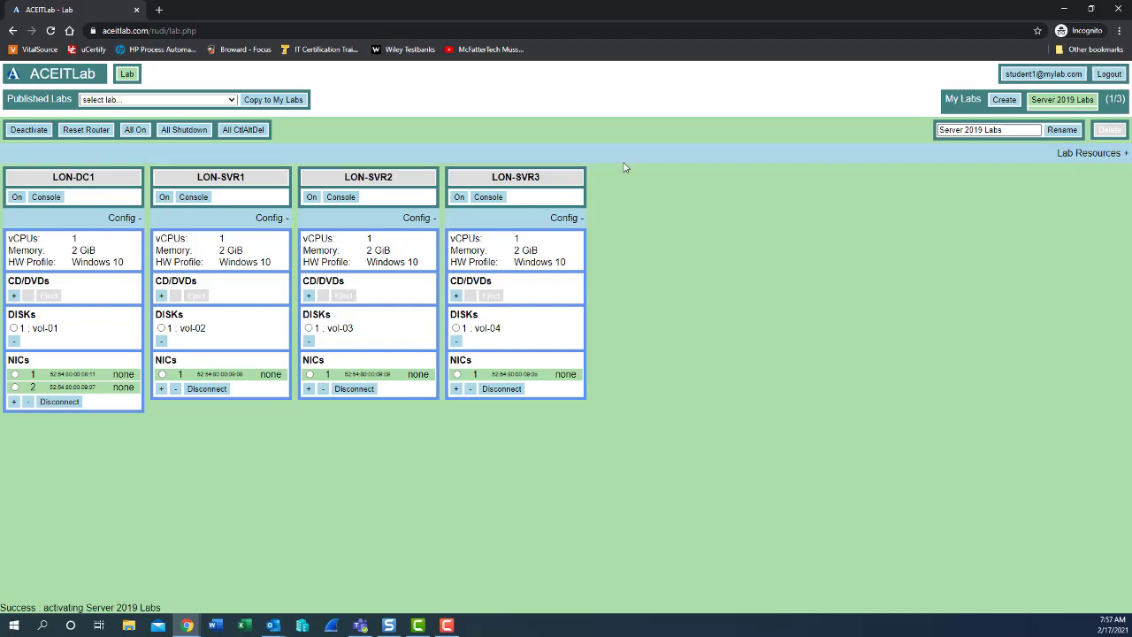
# - Expand Lab Resources and scroll through its ISOs, volumes, lab networks and VMs
pyautogui.click(707, 158)
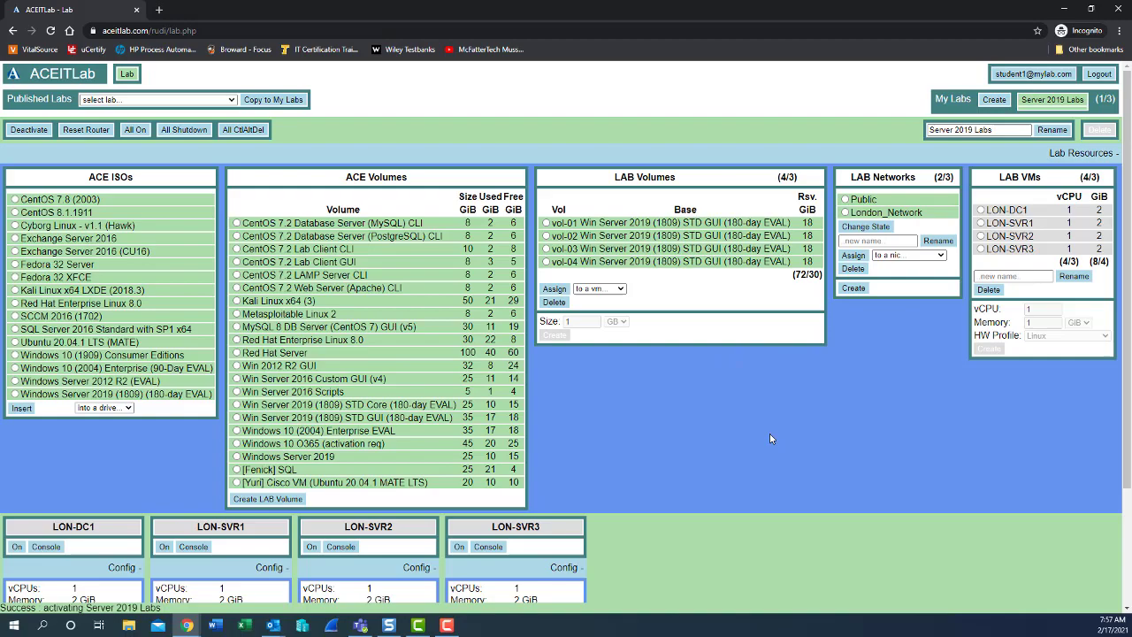
pyautogui.scroll(-3, 769, 433)
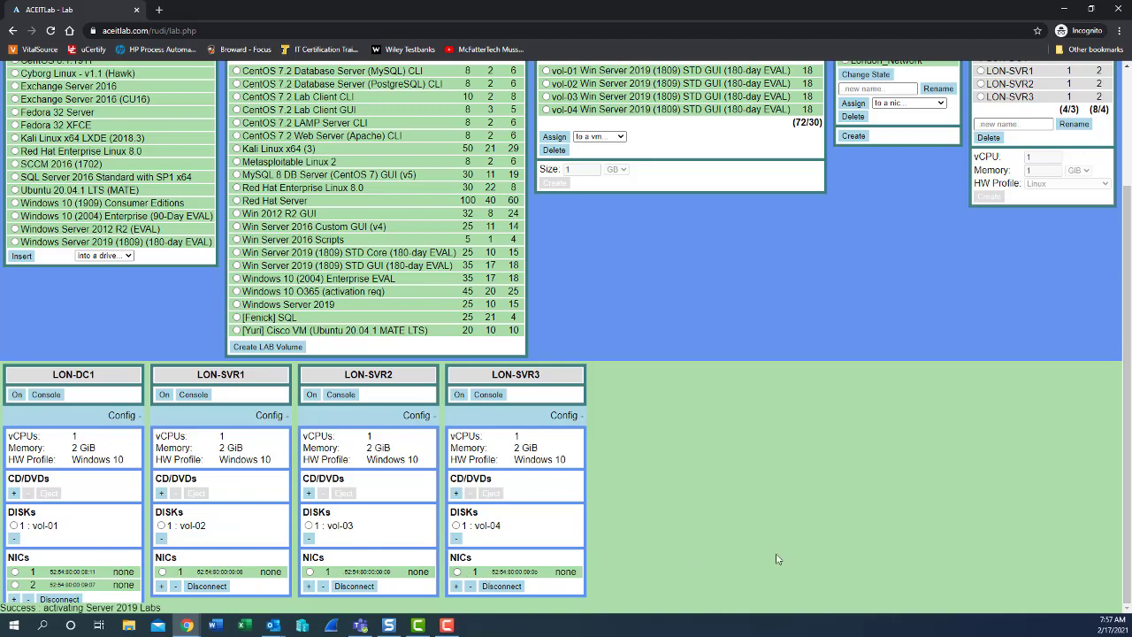
pyautogui.scroll(1, 878, 543)
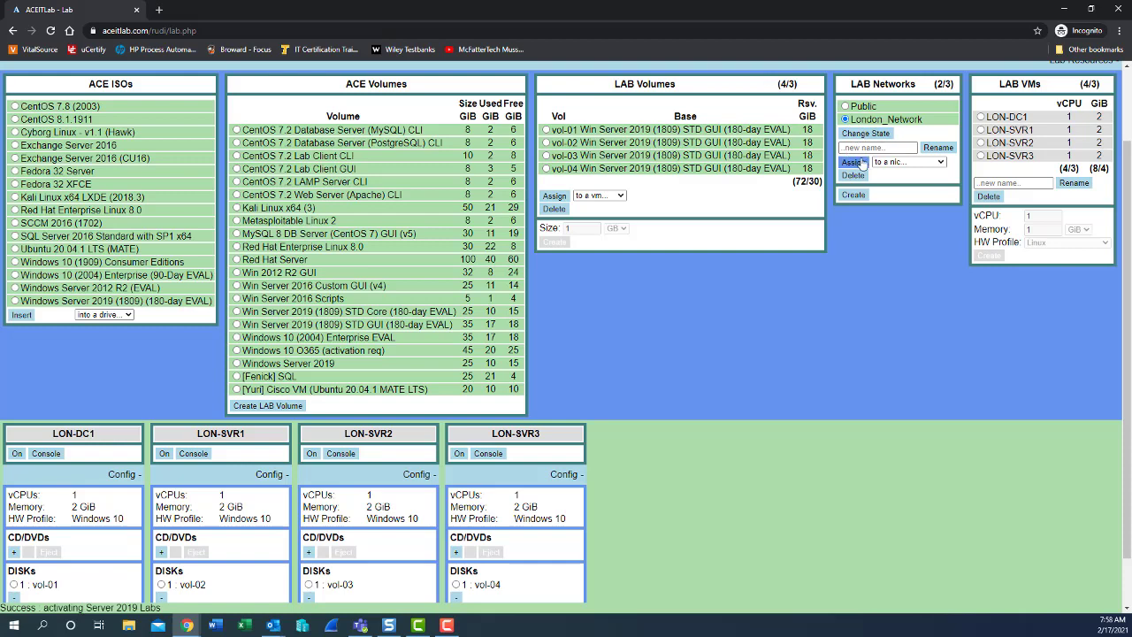
# - Assign London_Network to nic1 of LON-DC1, LON-SVR1, LON-SVR2 and LON-SVR3
pyautogui.click(907, 164)
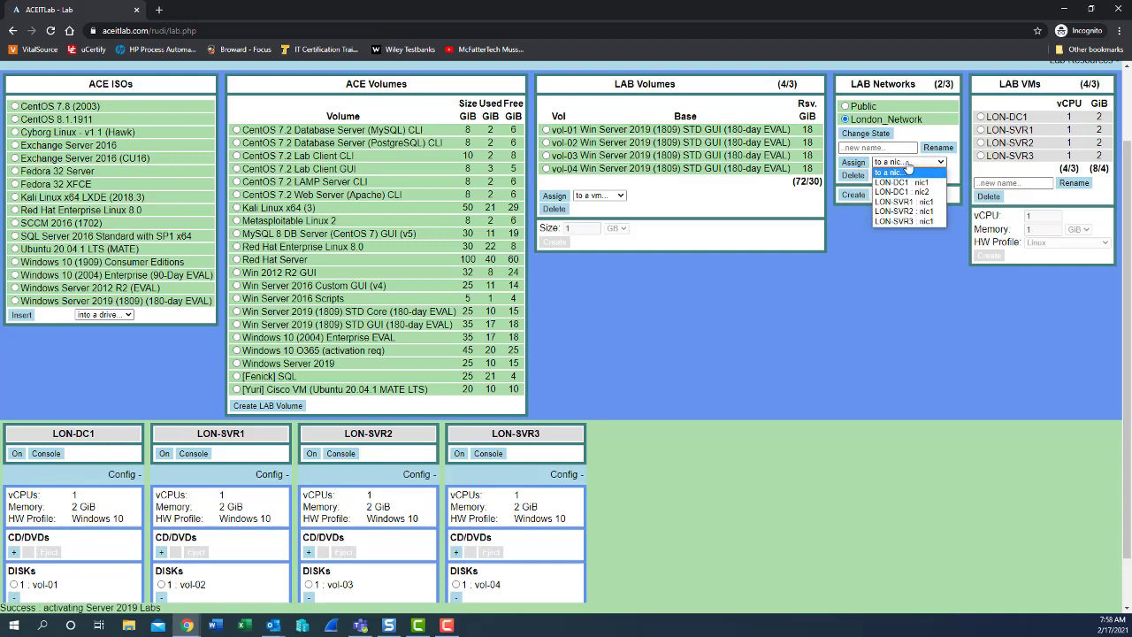
pyautogui.click(900, 183)
pyautogui.click(853, 164)
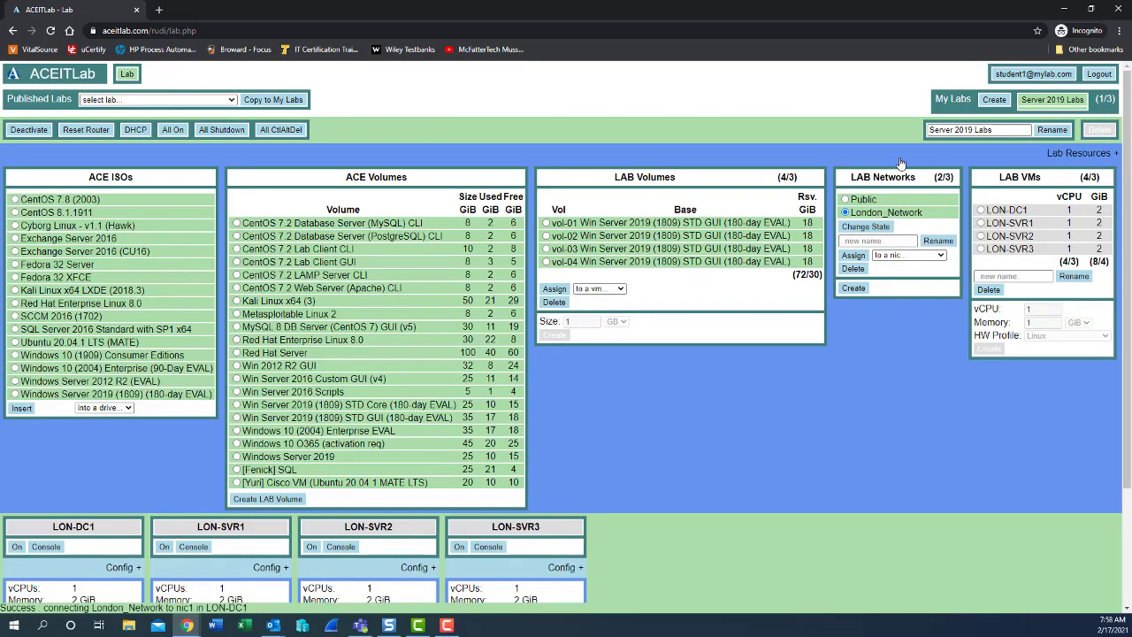
pyautogui.click(900, 260)
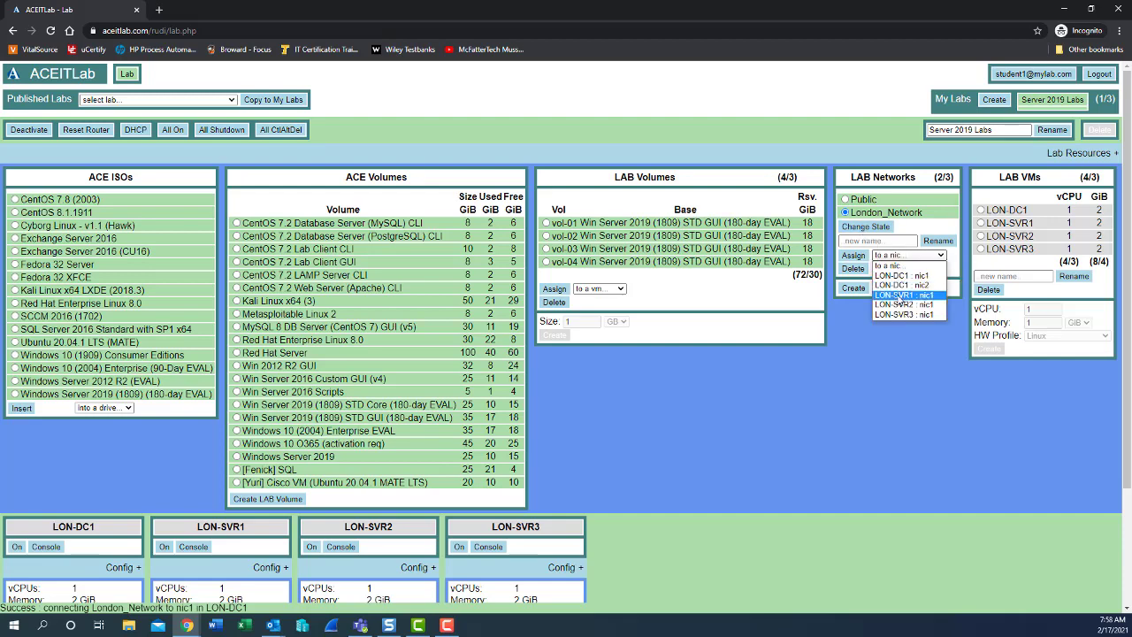
pyautogui.click(898, 295)
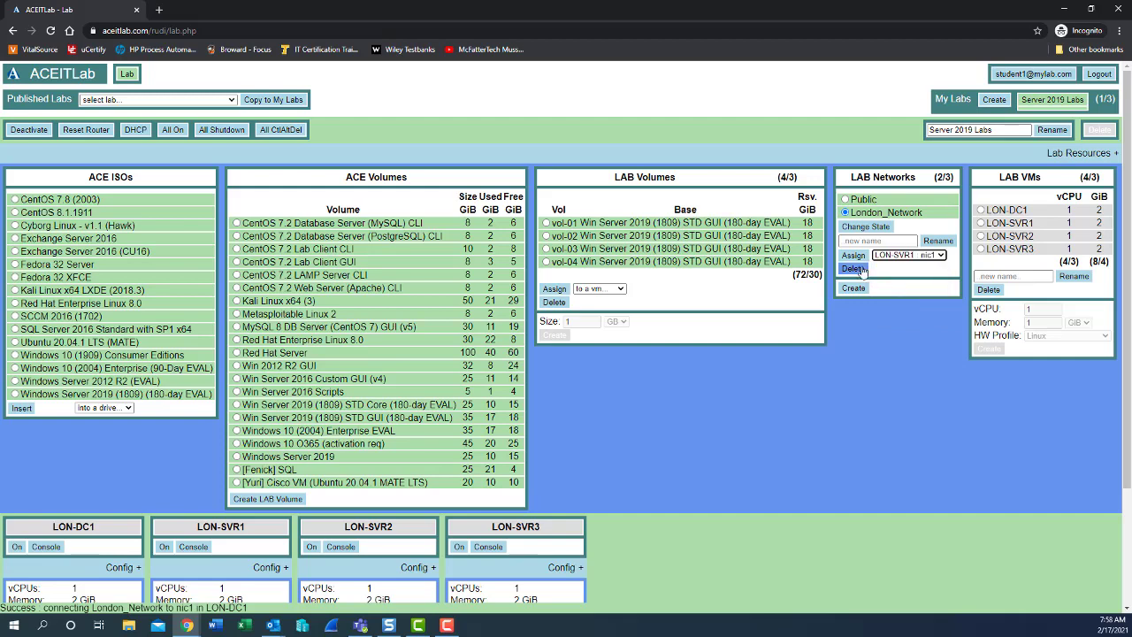
pyautogui.click(855, 256)
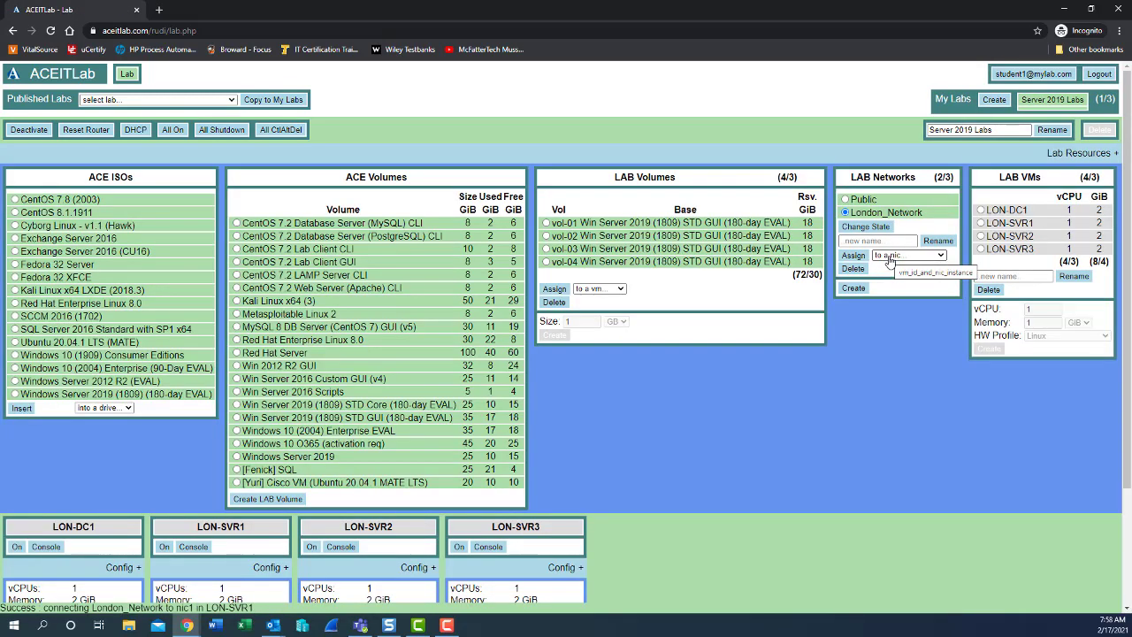
pyautogui.click(890, 256)
pyautogui.click(889, 305)
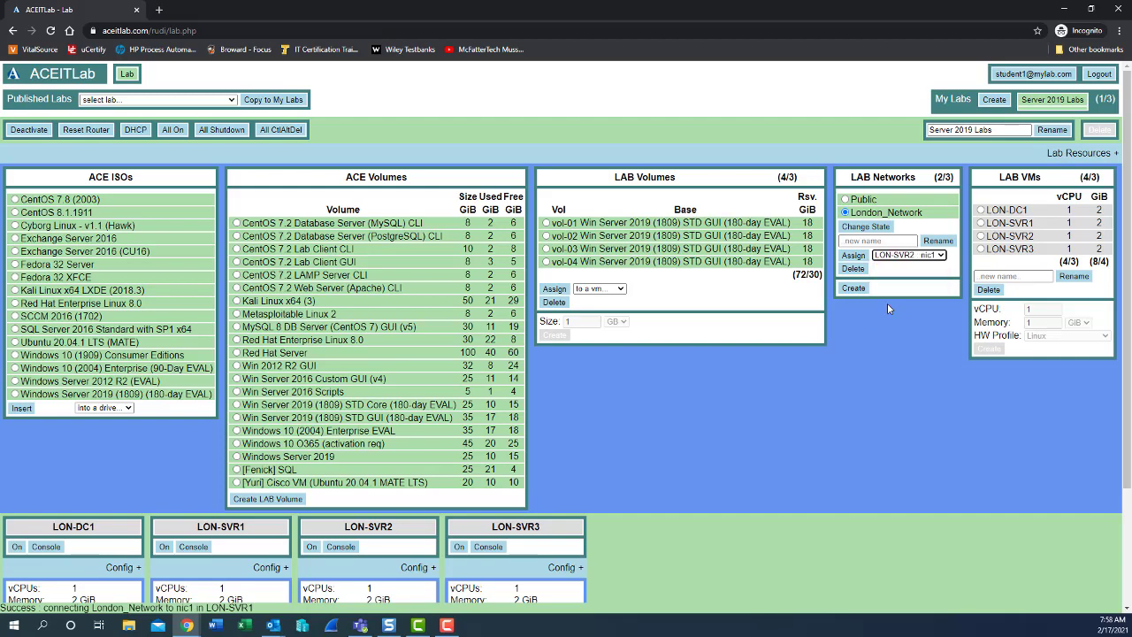
pyautogui.click(854, 257)
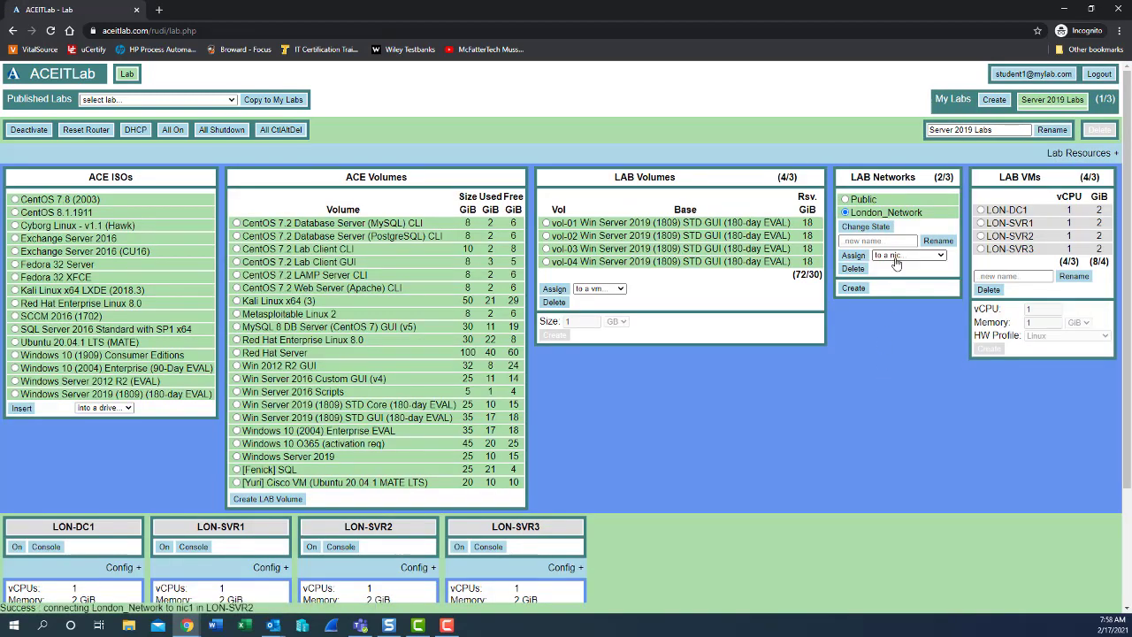
pyautogui.click(897, 258)
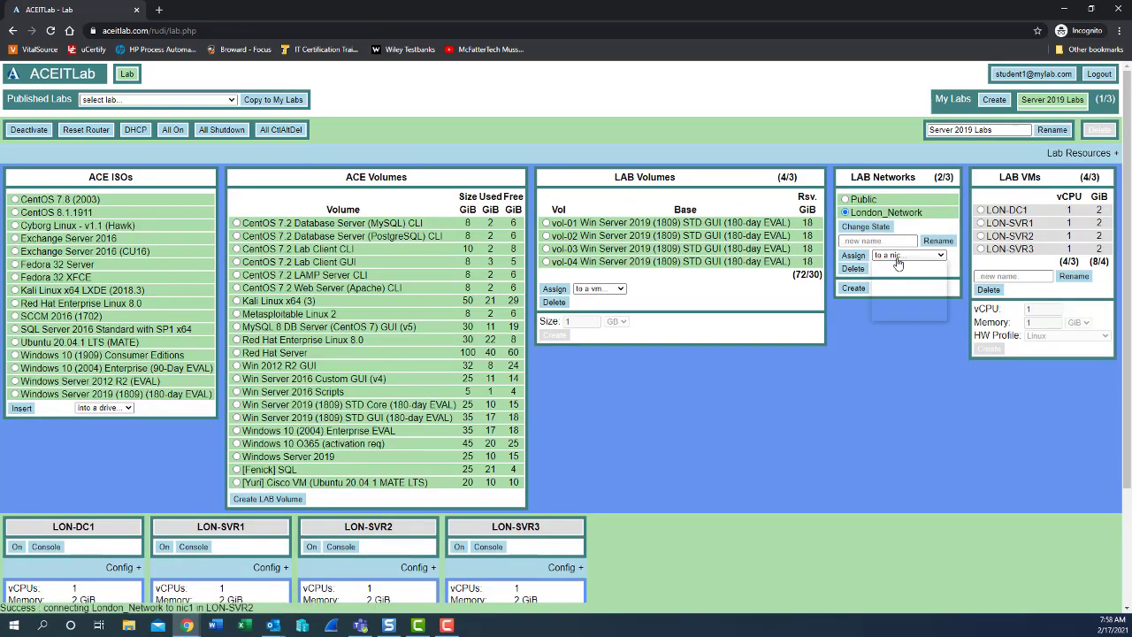
pyautogui.click(888, 311)
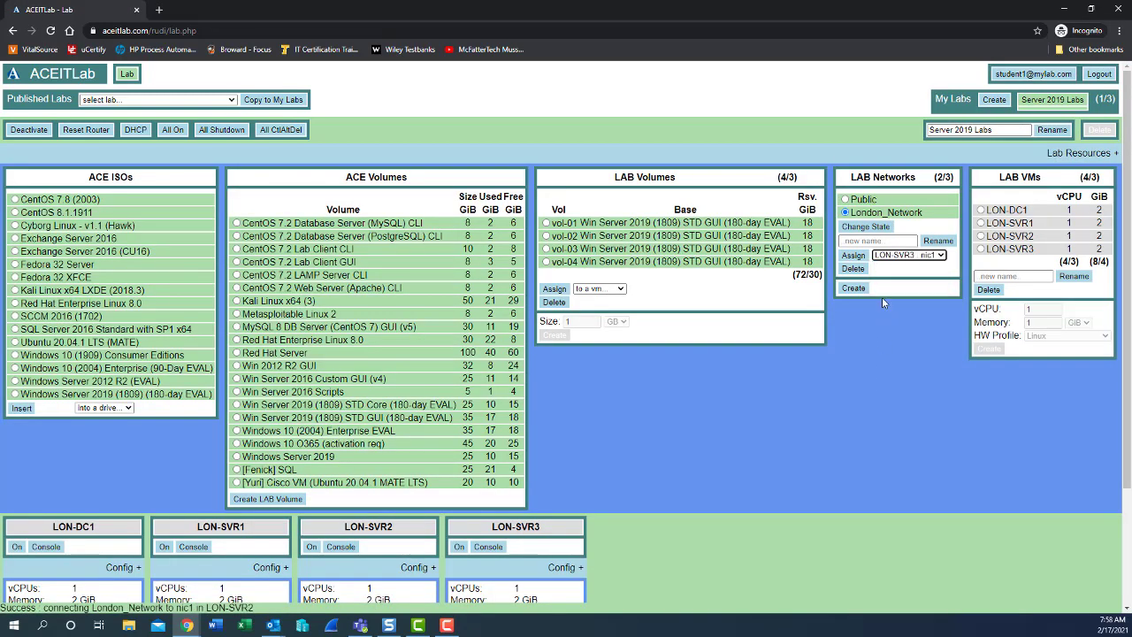
pyautogui.click(854, 255)
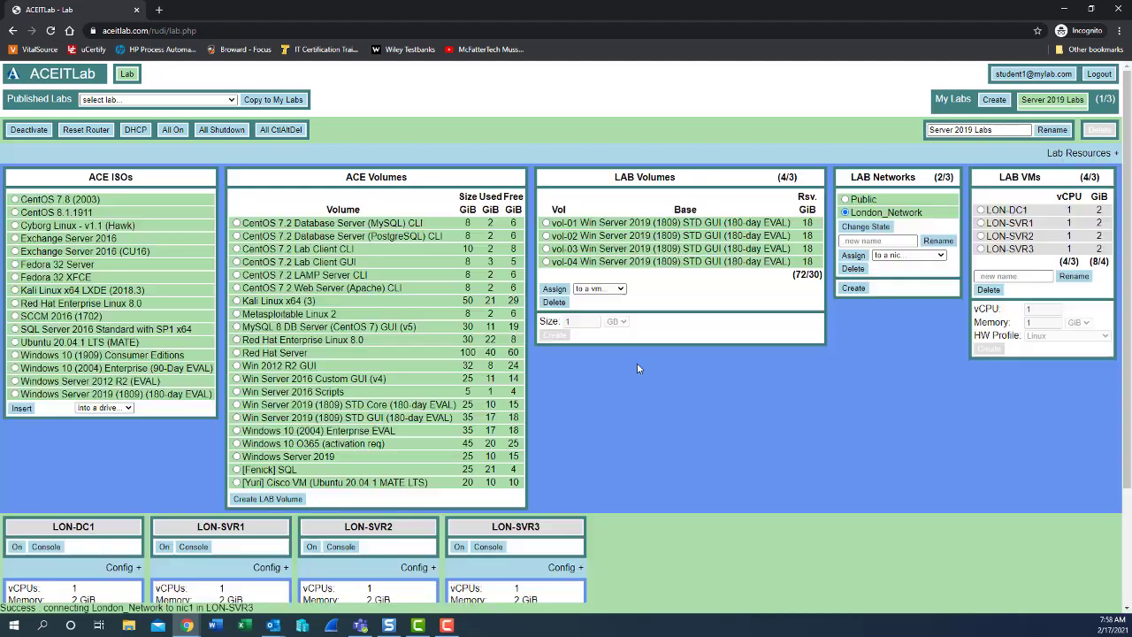
# - Assign the Public network to LON-DC1 : nic2
pyautogui.scroll(-1, 637, 361)
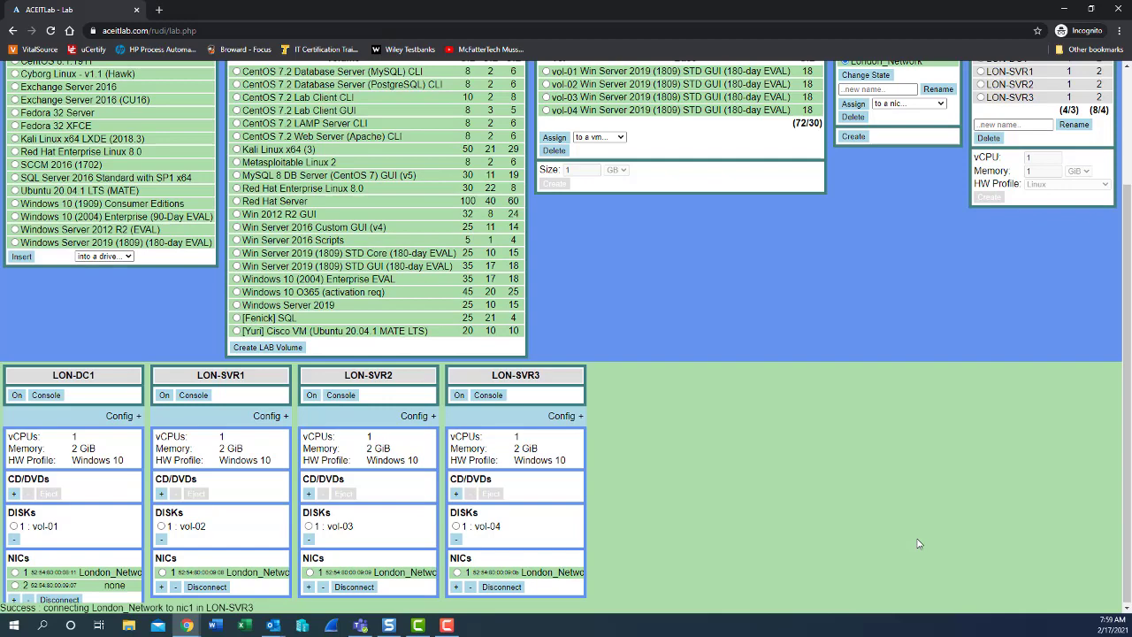
pyautogui.scroll(3, 920, 538)
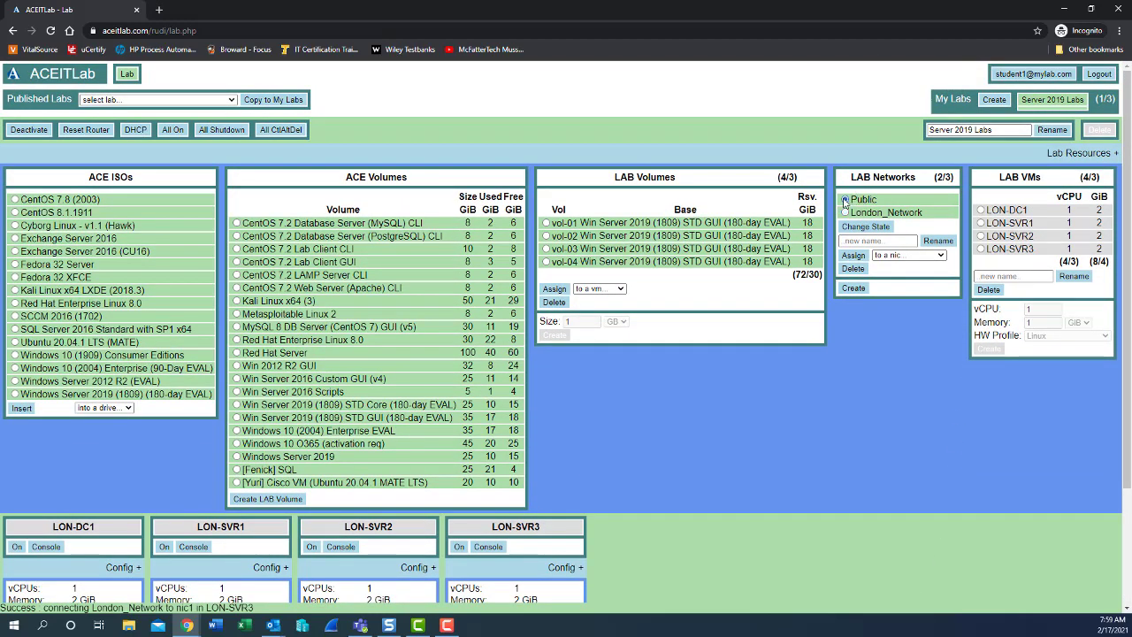
pyautogui.click(895, 255)
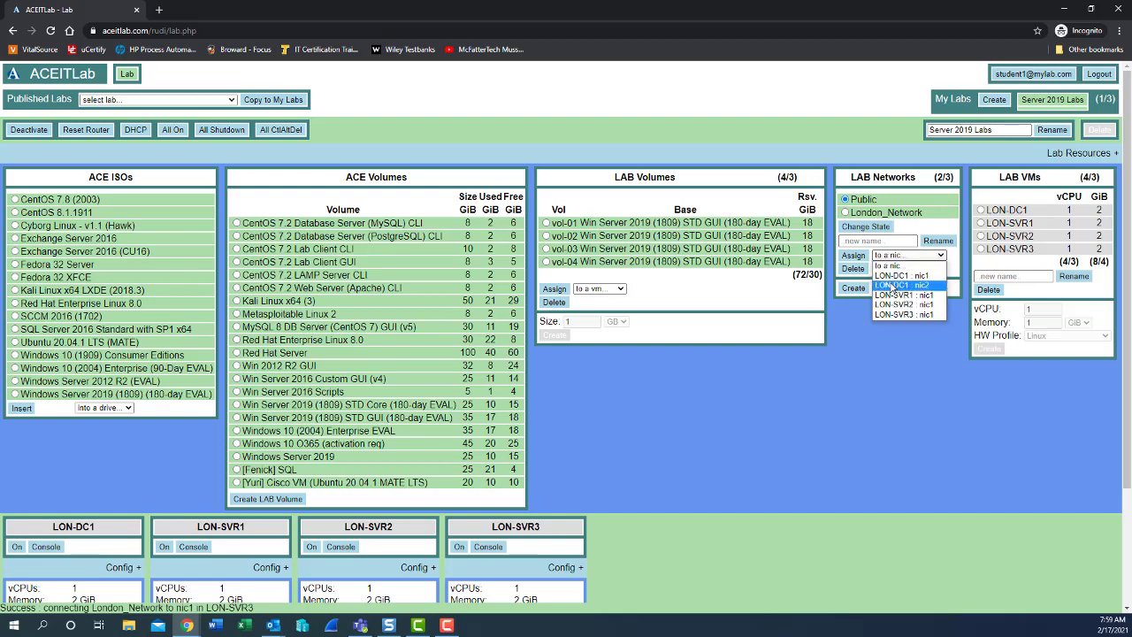
pyautogui.click(901, 285)
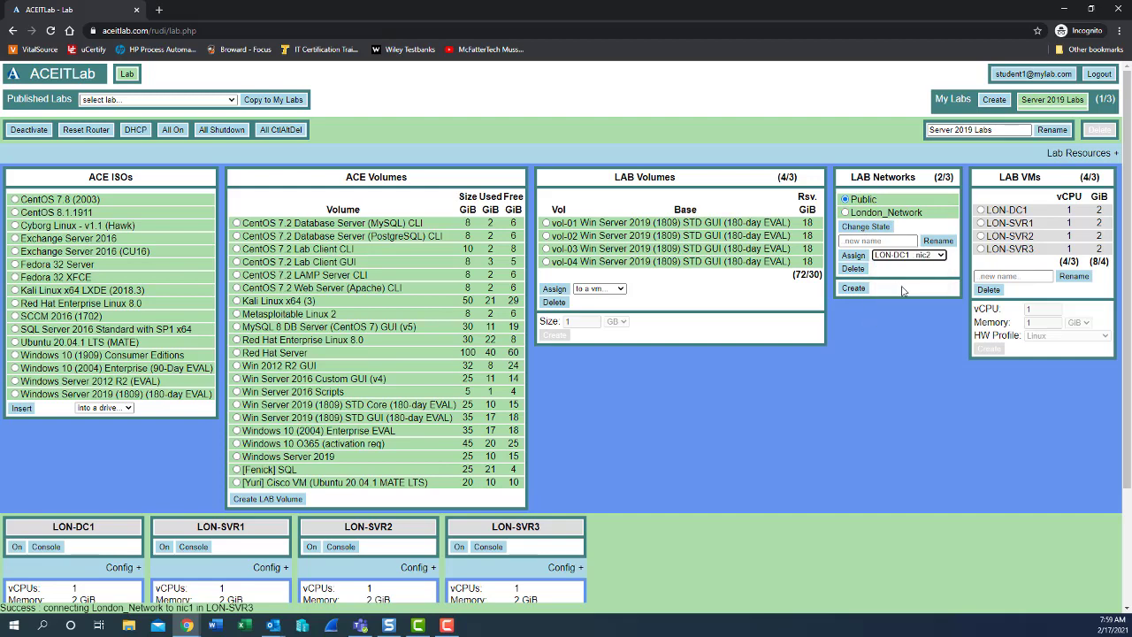
pyautogui.click(853, 256)
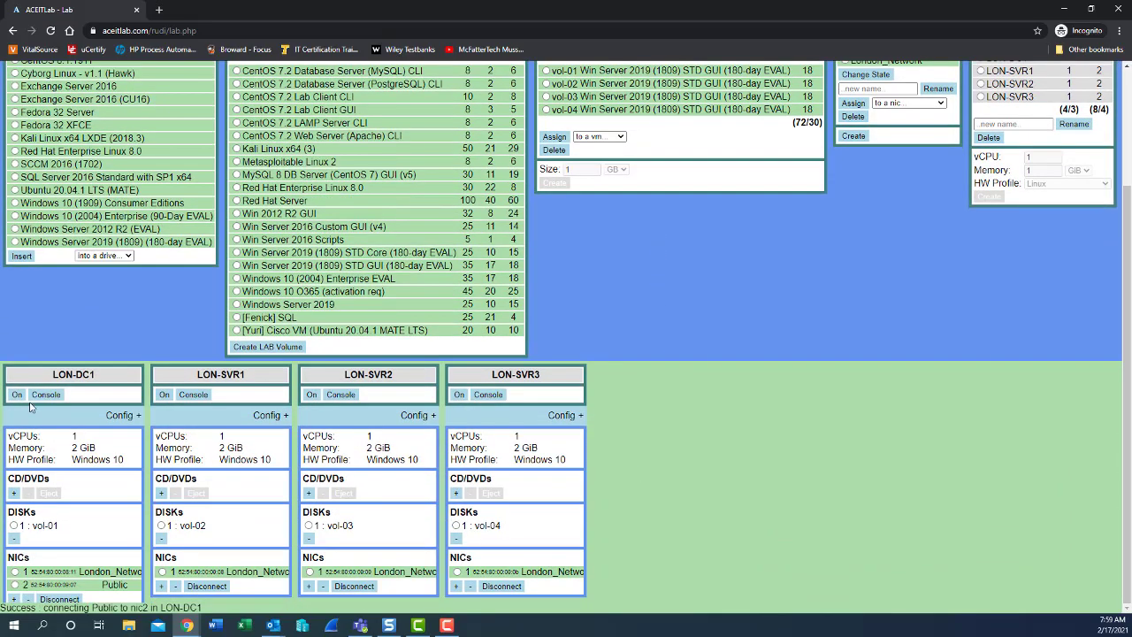
pyautogui.scroll(2, 890, 447)
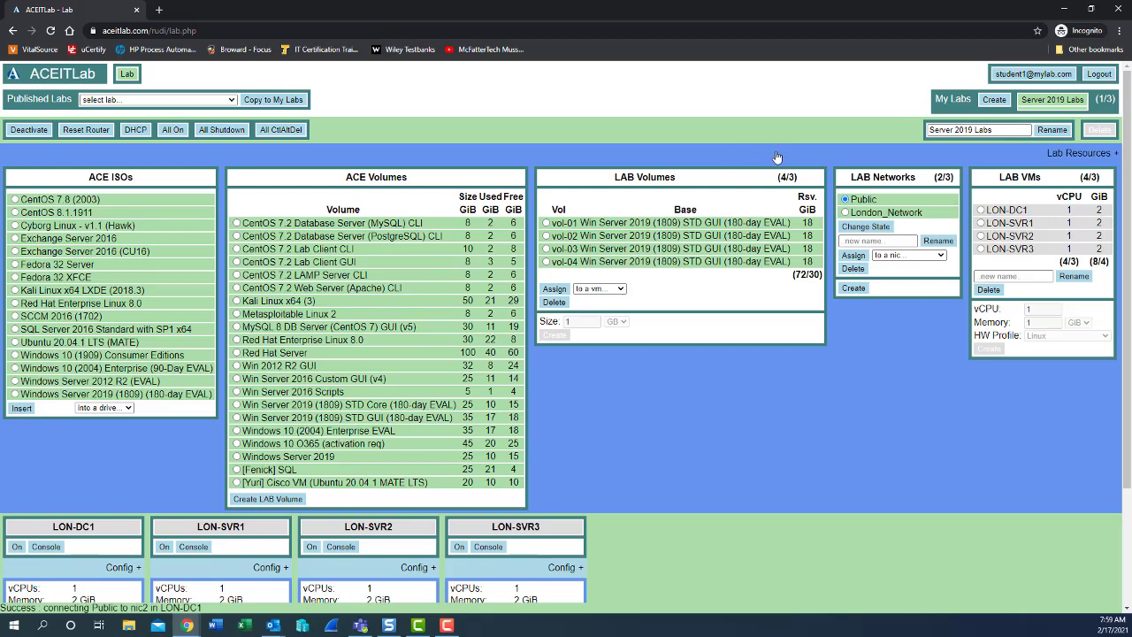
# - Collapse the Lab Resources panel to leave only the four VM cards
pyautogui.click(777, 157)
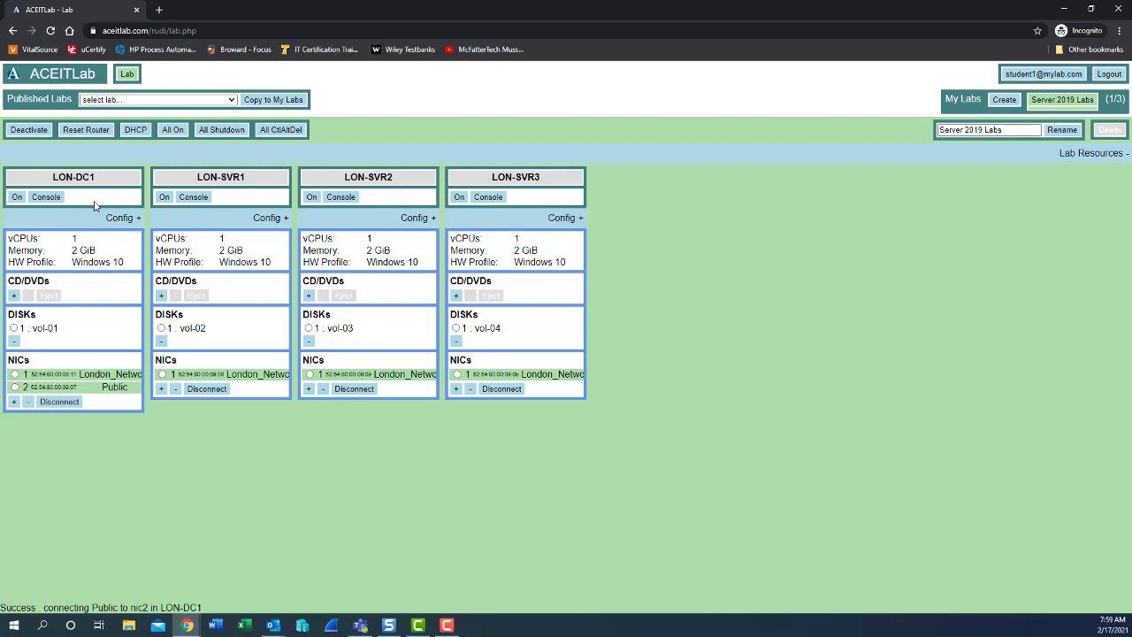
# - Open LON-DC1's console and power the VM on
pyautogui.click(46, 197)
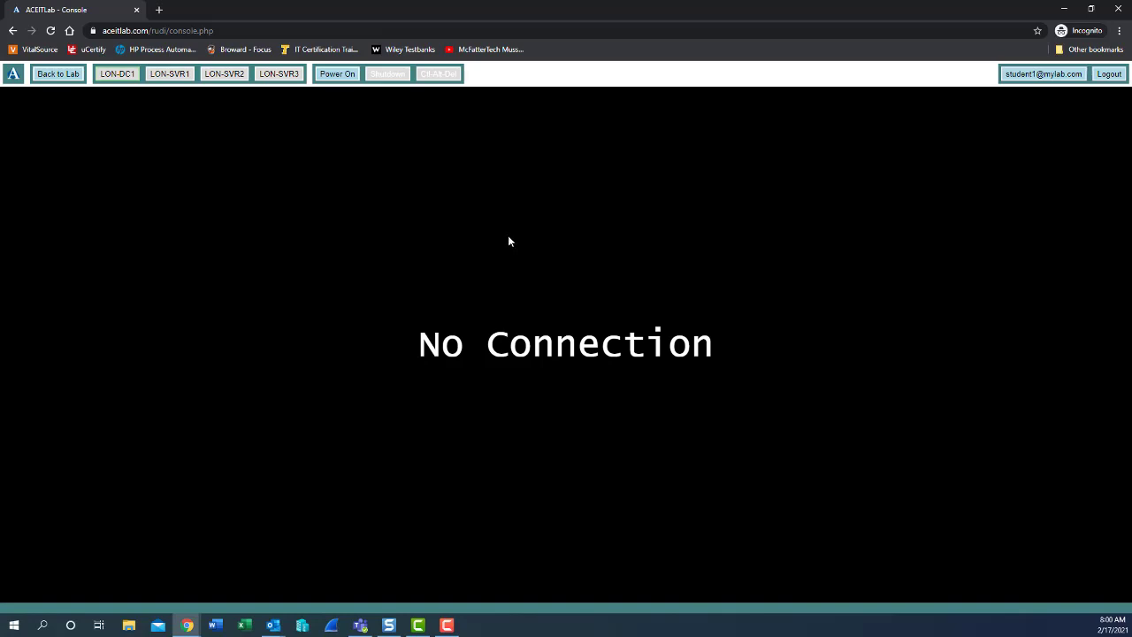
pyautogui.click(339, 75)
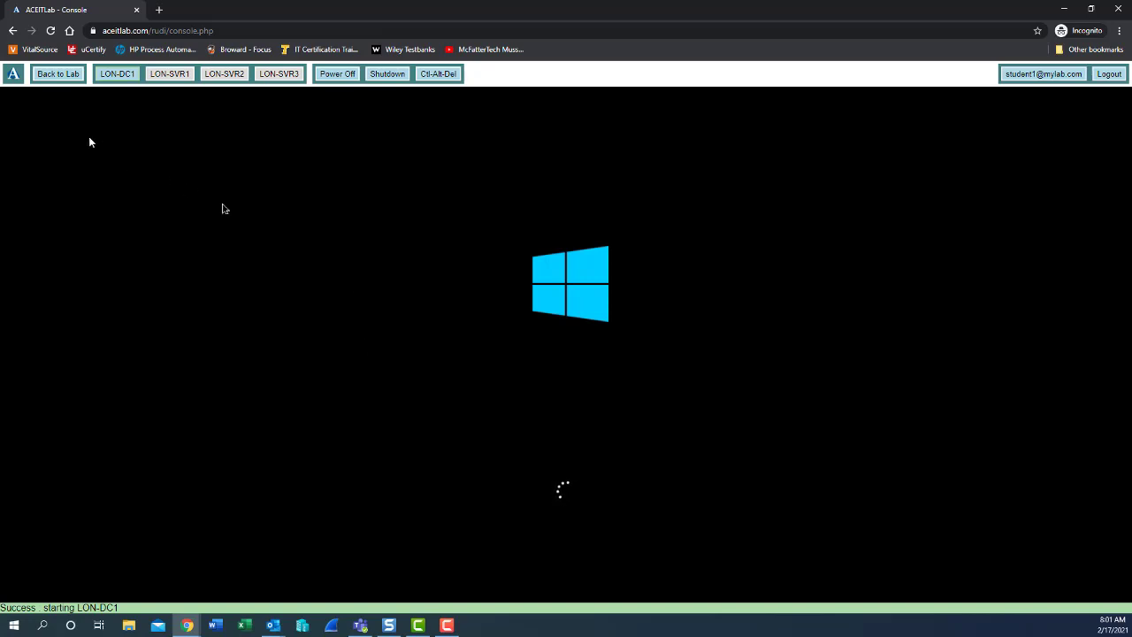
# - Go back to the lab overview and switch on LON-SVR1, LON-SVR2 and LON-SVR3
pyautogui.click(54, 79)
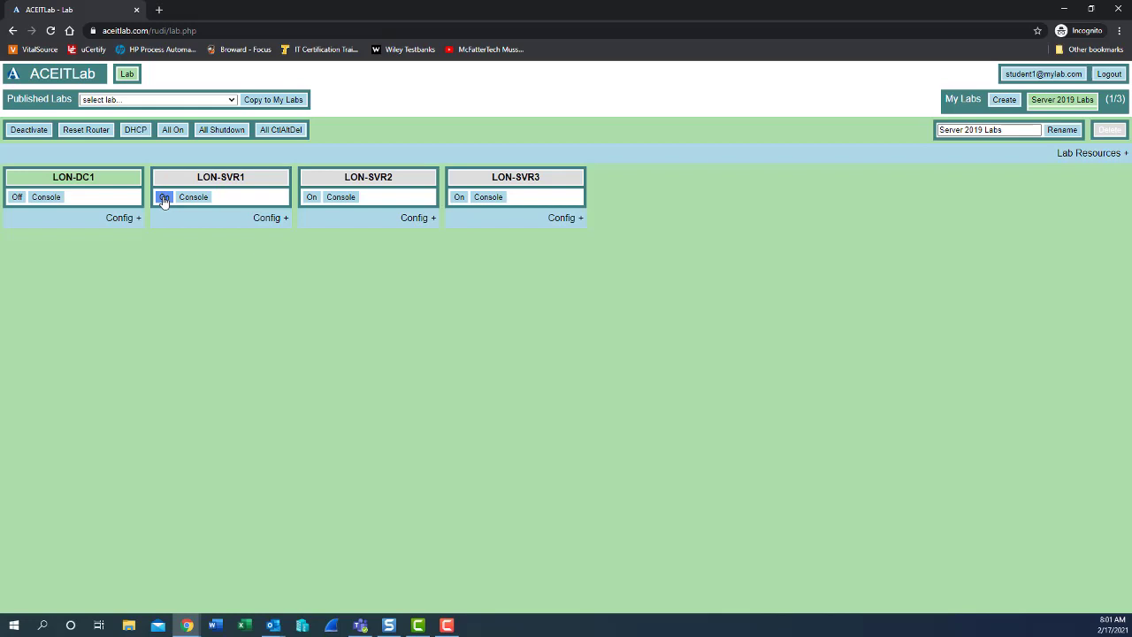
pyautogui.click(163, 198)
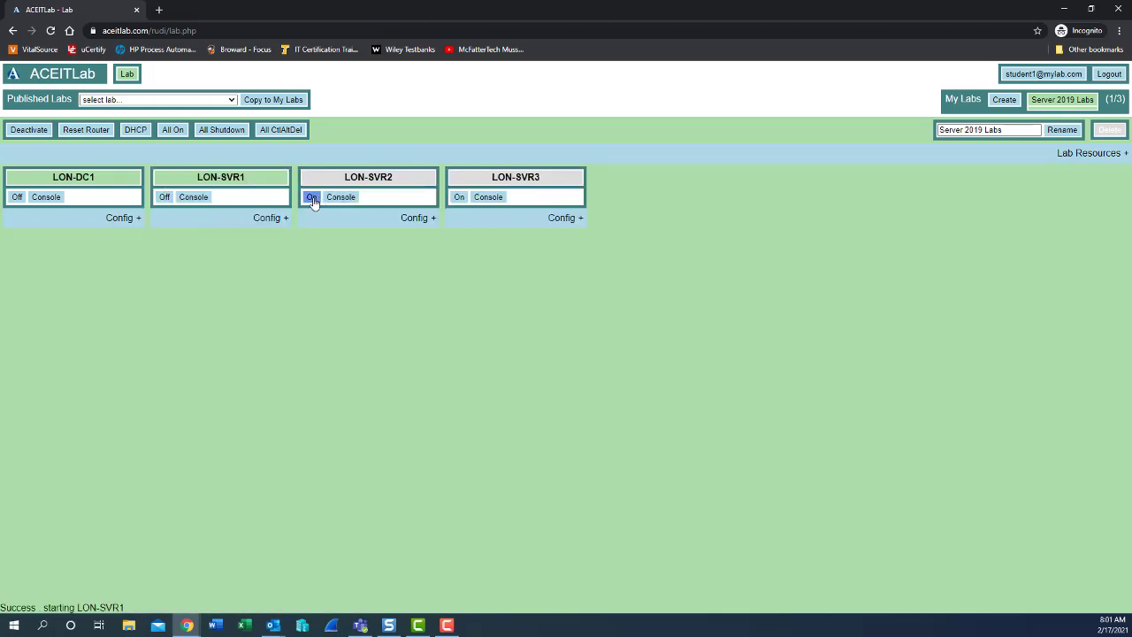
pyautogui.click(312, 197)
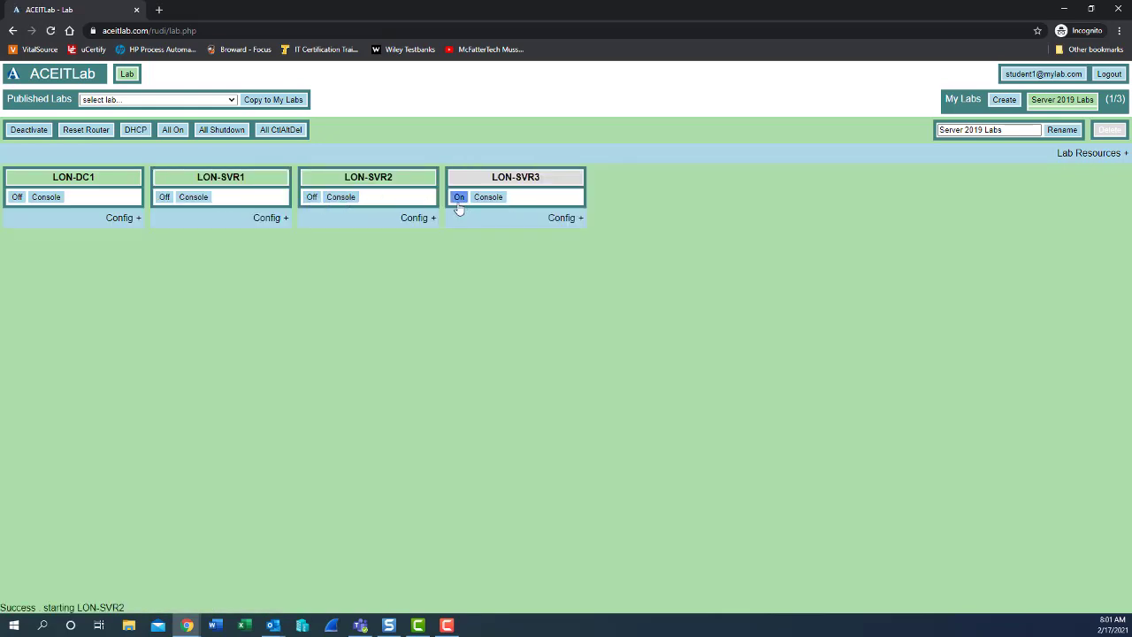
pyautogui.click(457, 198)
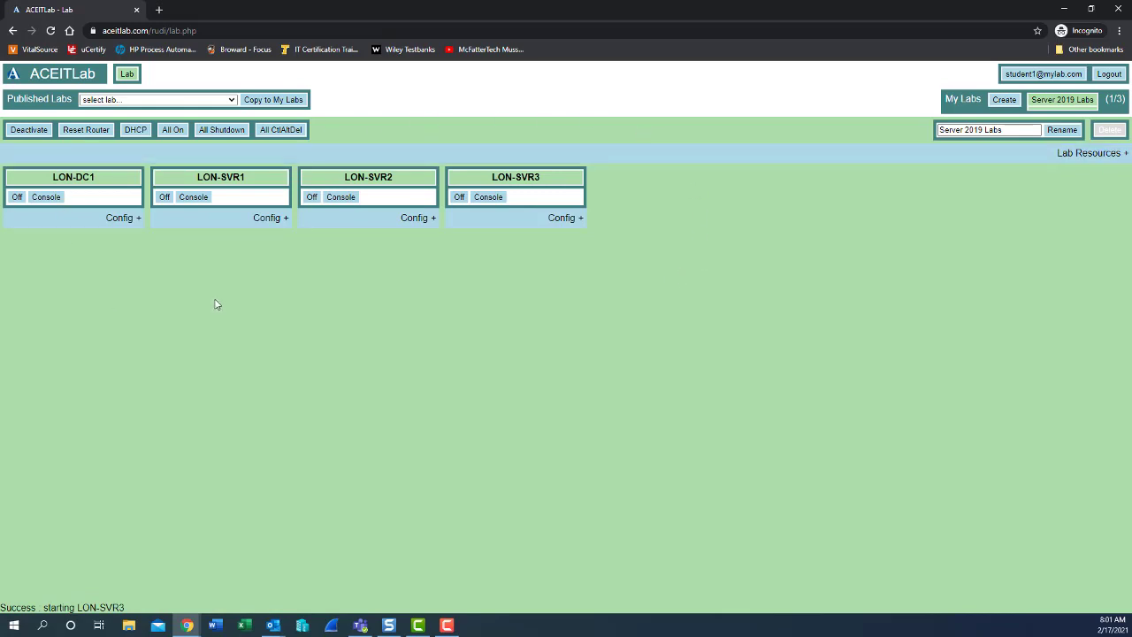
# - Open LON-DC1's console and send Ctrl-Alt-Del to reach the Administrator sign-in
pyautogui.click(41, 201)
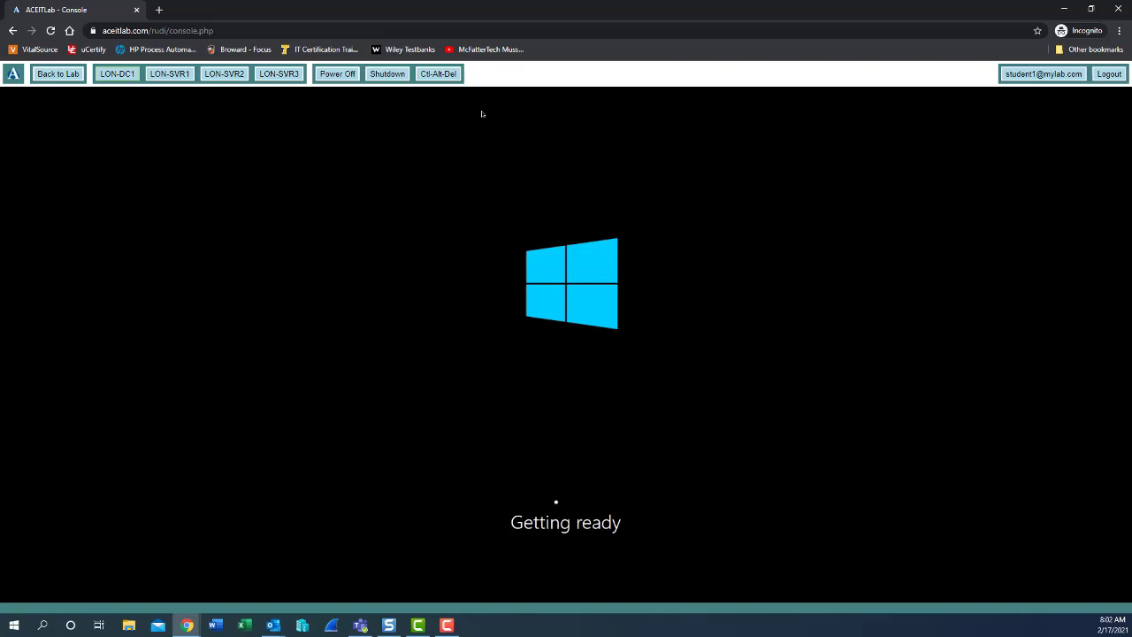
pyautogui.click(445, 78)
pyautogui.hotkey('alt', 'Tab')
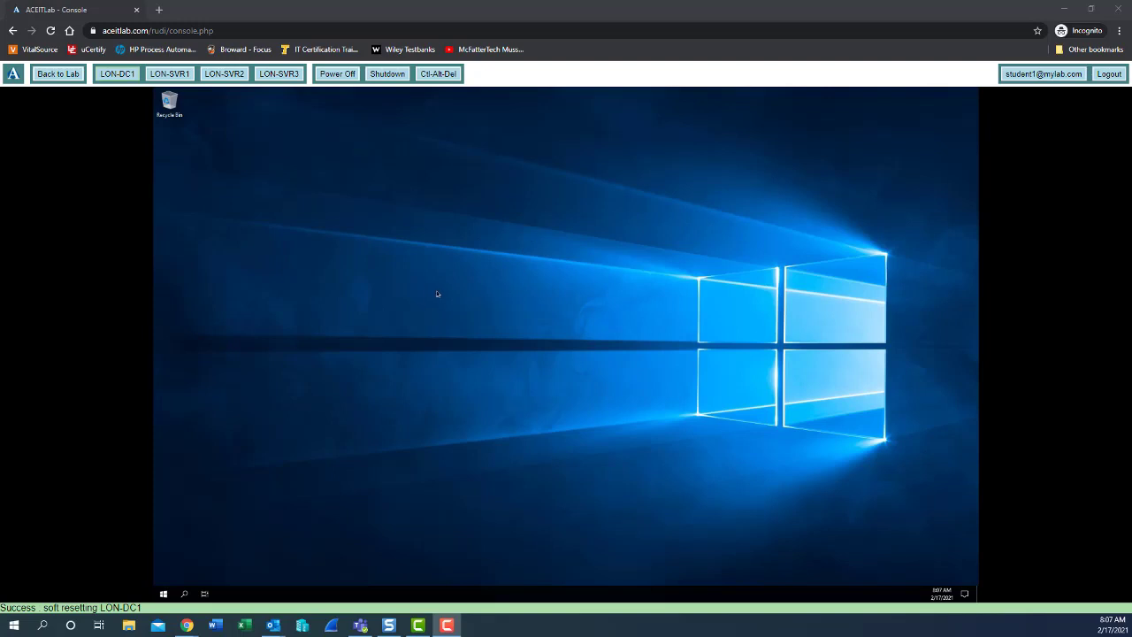
# - Change LON-DC1's display resolution to 1280 × 960, keep it, and close Settings
pyautogui.rightClick(355, 264)
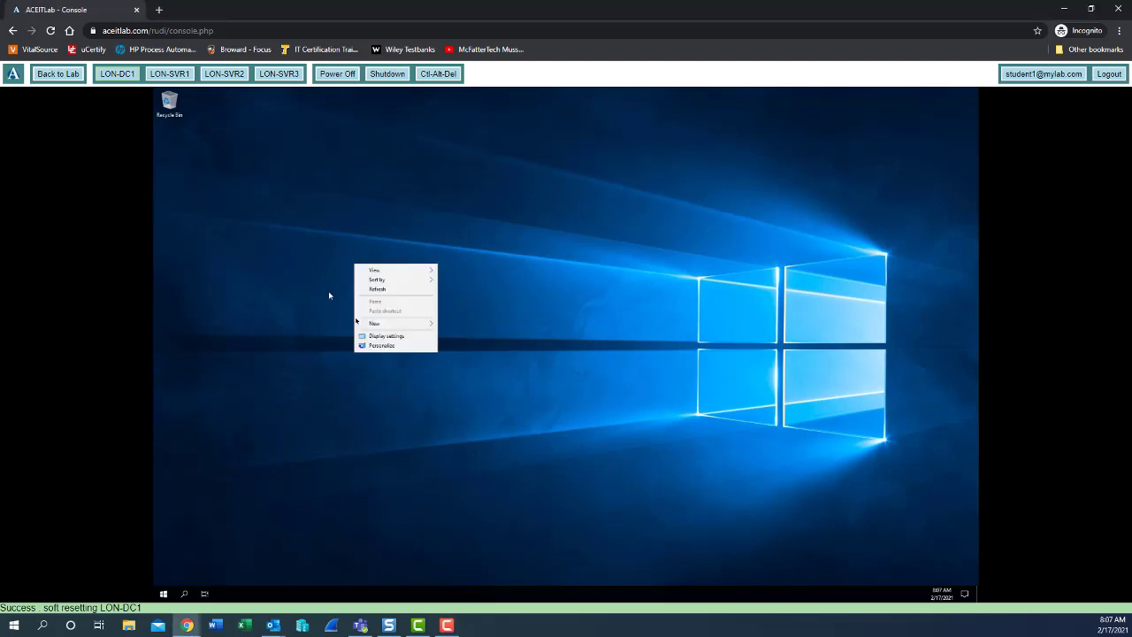
pyautogui.click(380, 337)
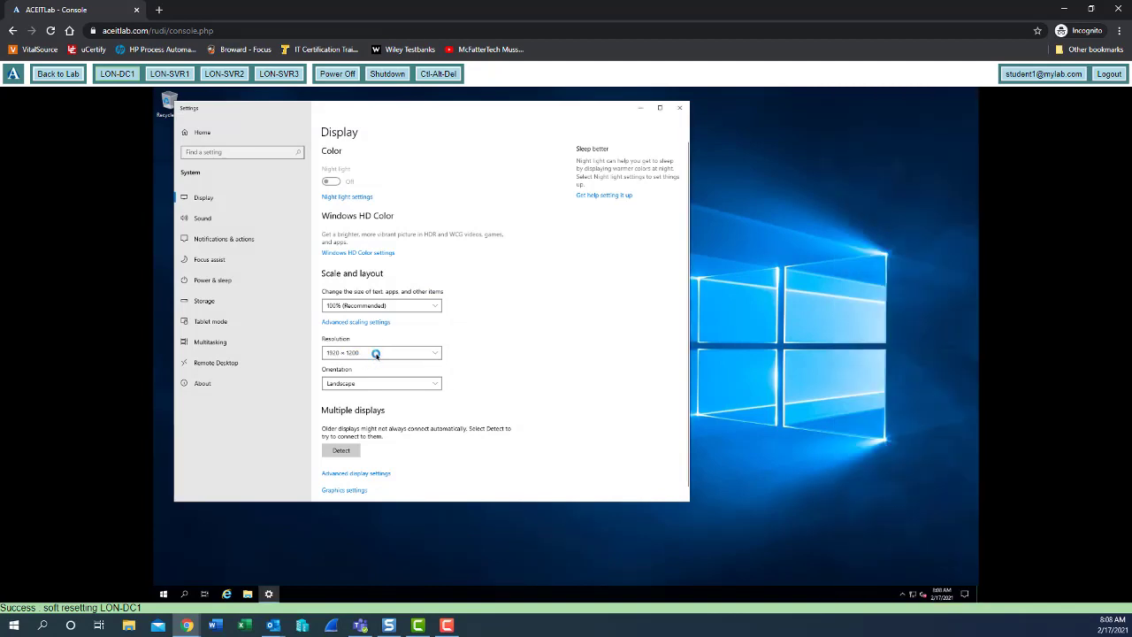
pyautogui.click(383, 353)
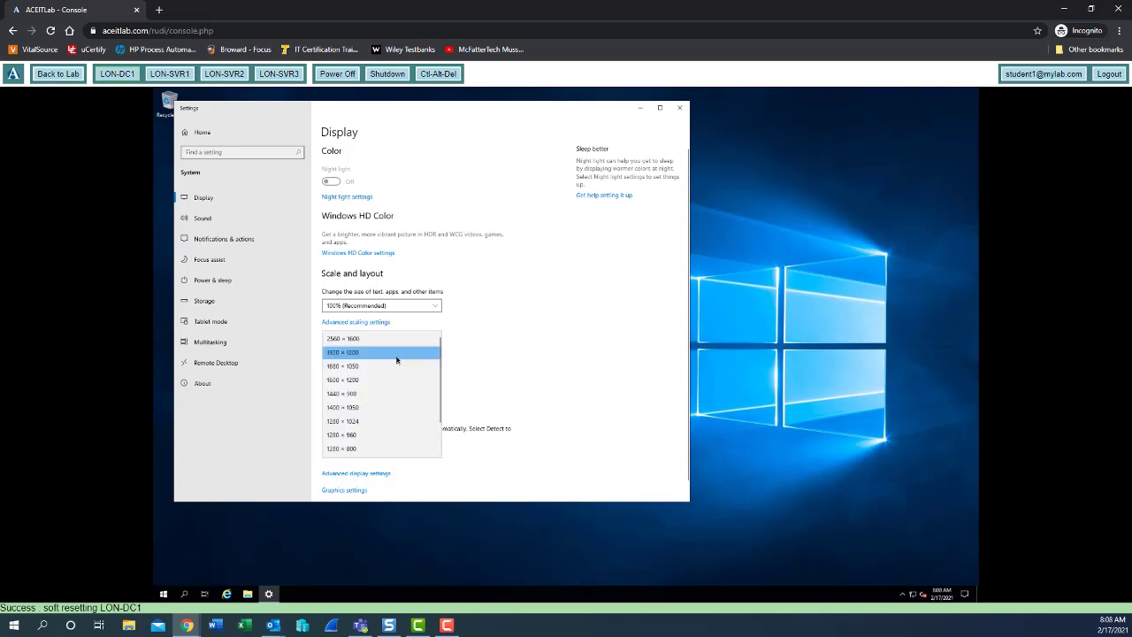
pyautogui.click(339, 437)
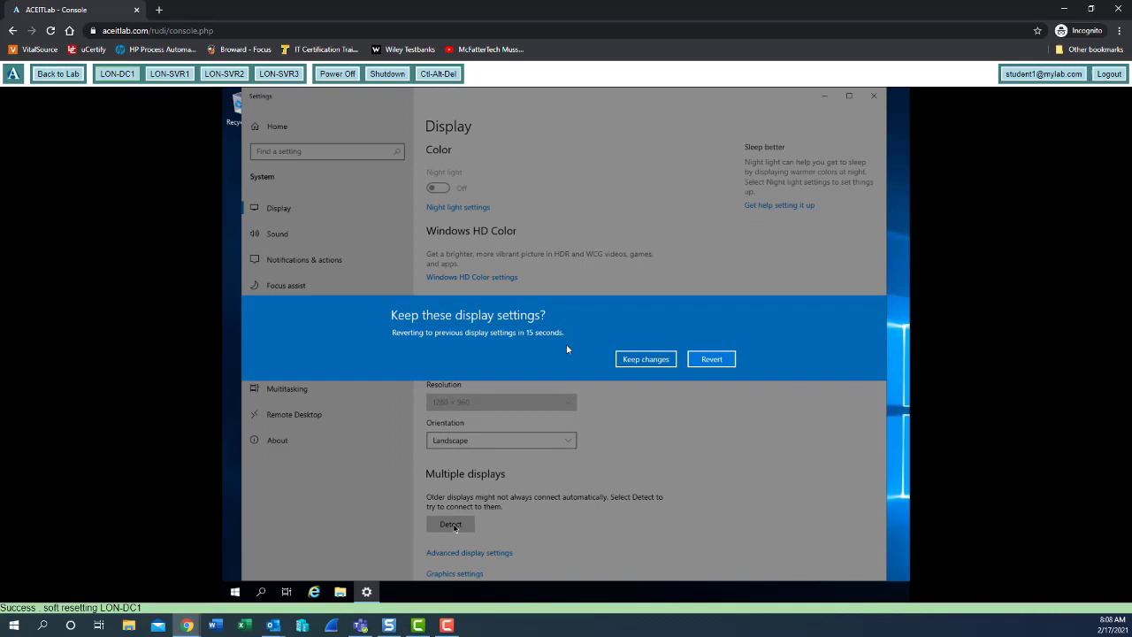
pyautogui.click(641, 359)
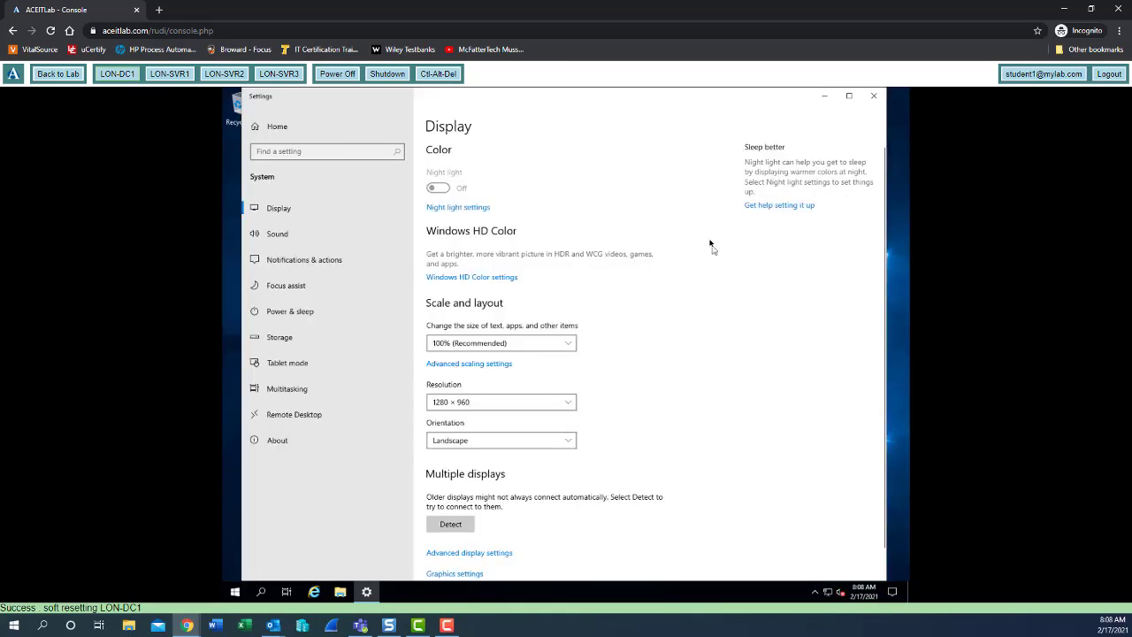
pyautogui.click(873, 97)
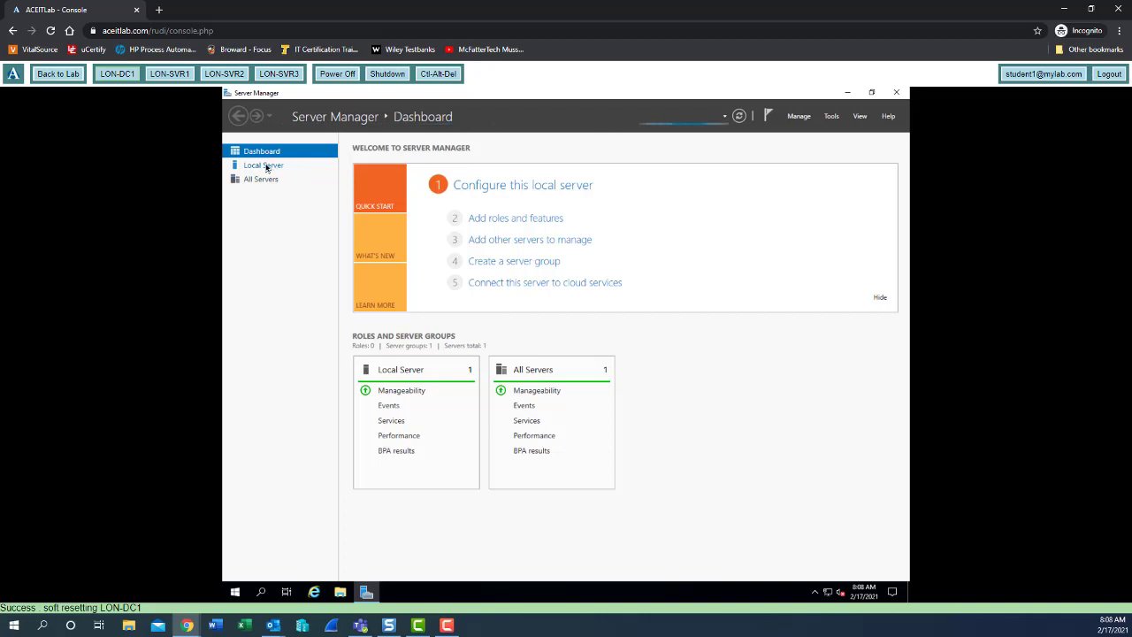
# - Show the Local Server properties page in Server Manager
pyautogui.click(265, 166)
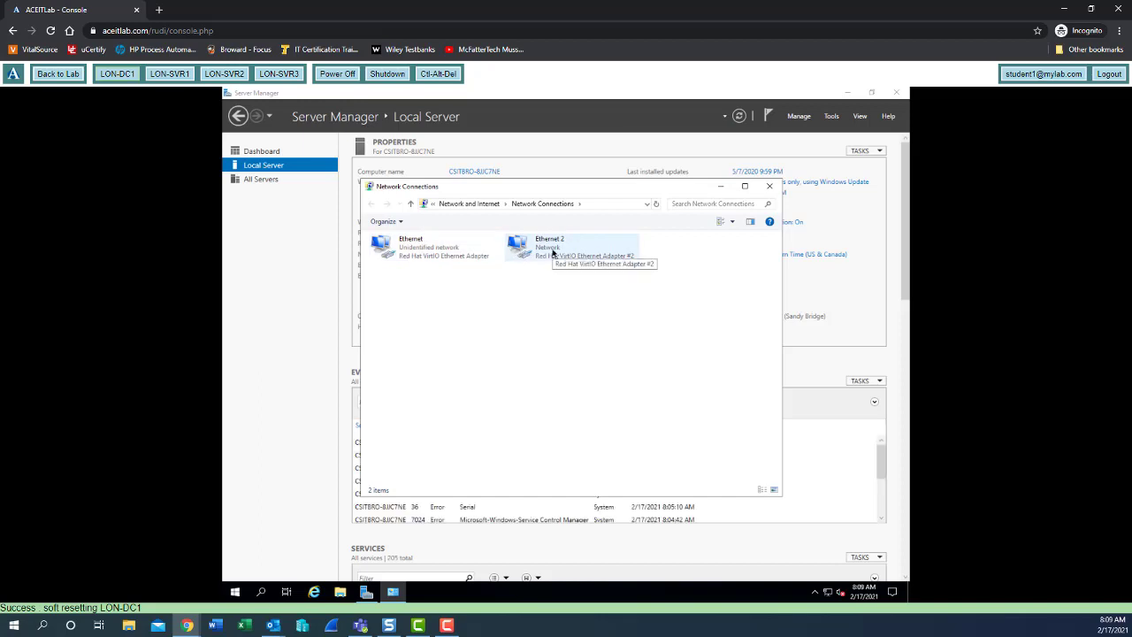
pyautogui.rightClick(553, 253)
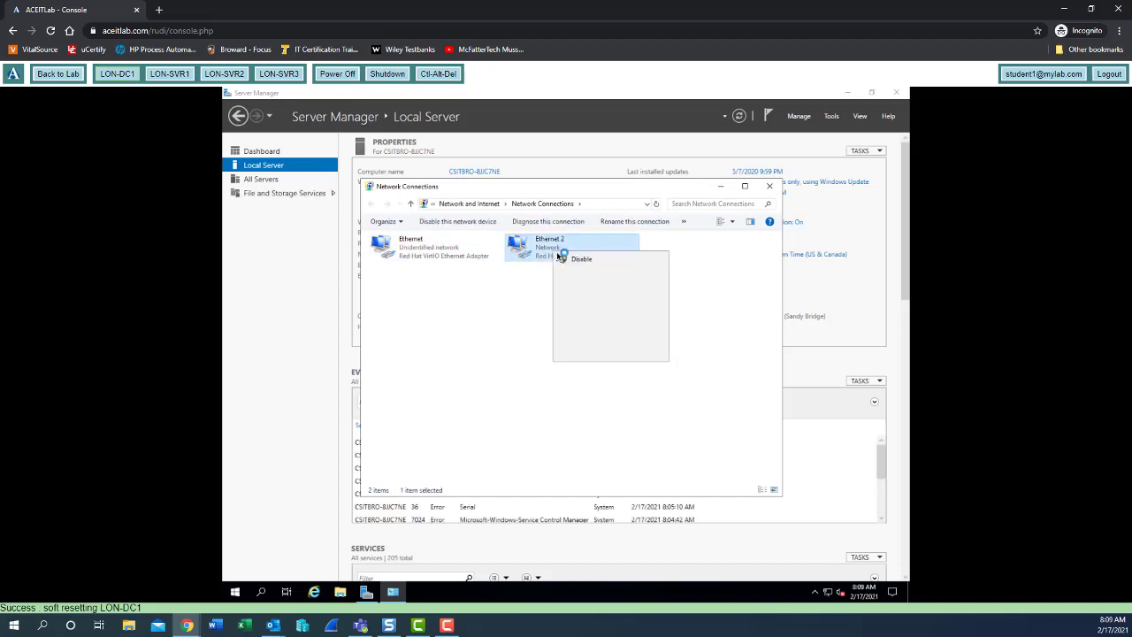
pyautogui.click(580, 270)
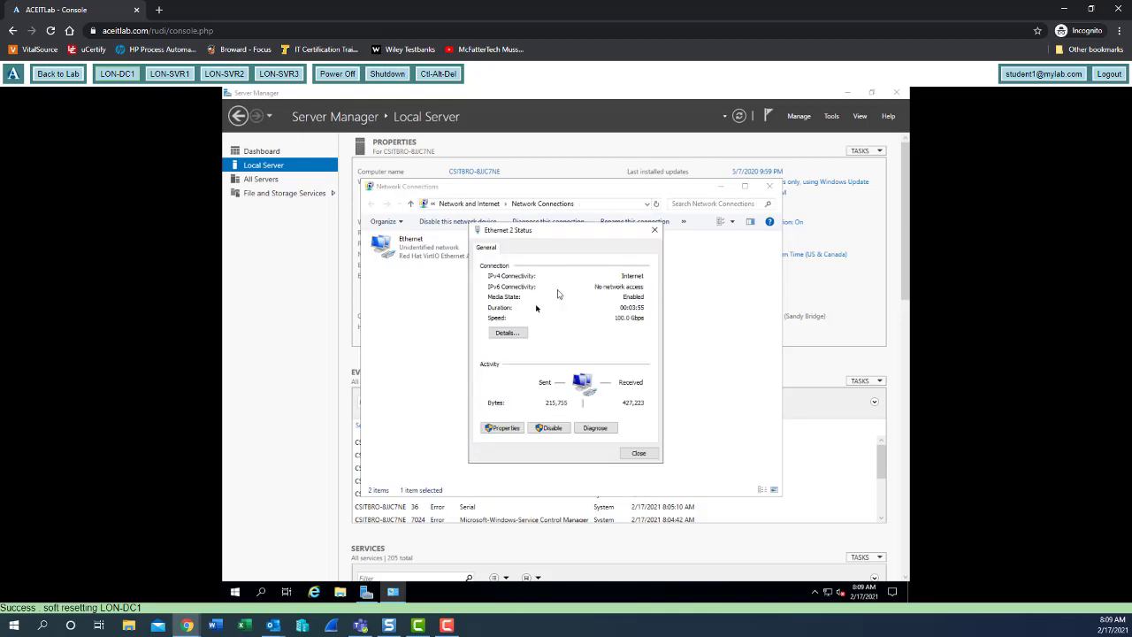
pyautogui.click(507, 334)
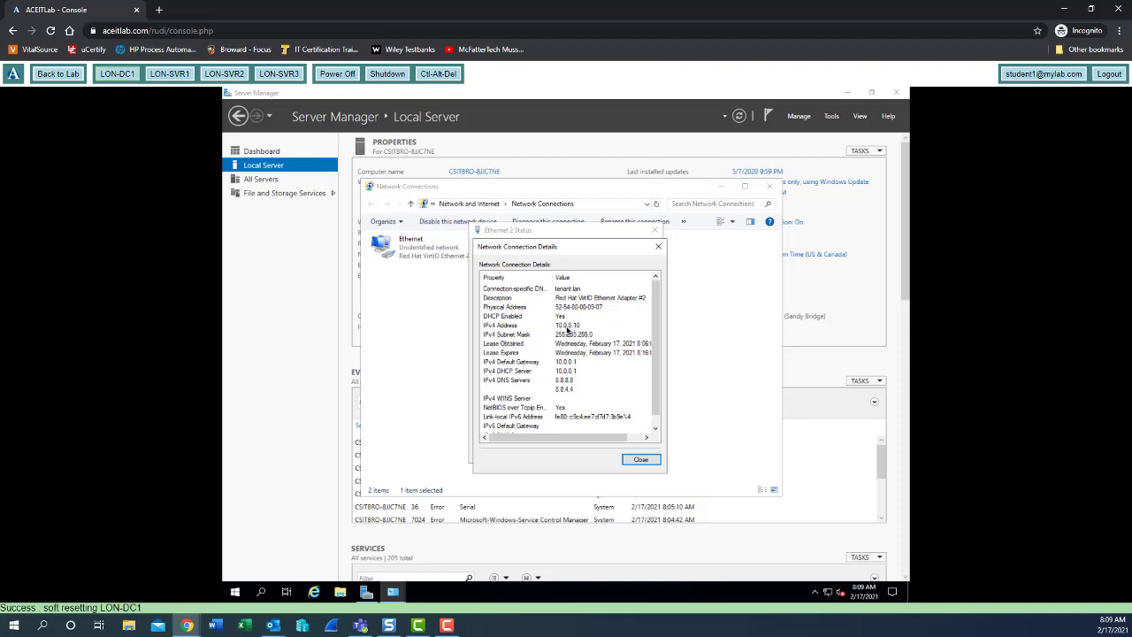
pyautogui.click(636, 460)
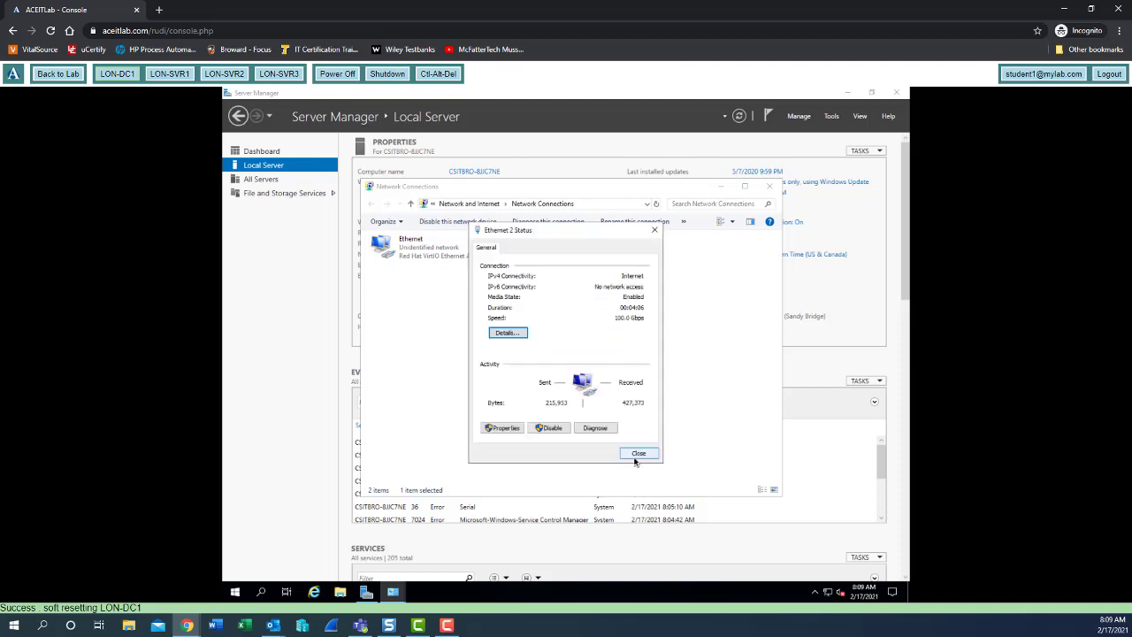
pyautogui.click(640, 456)
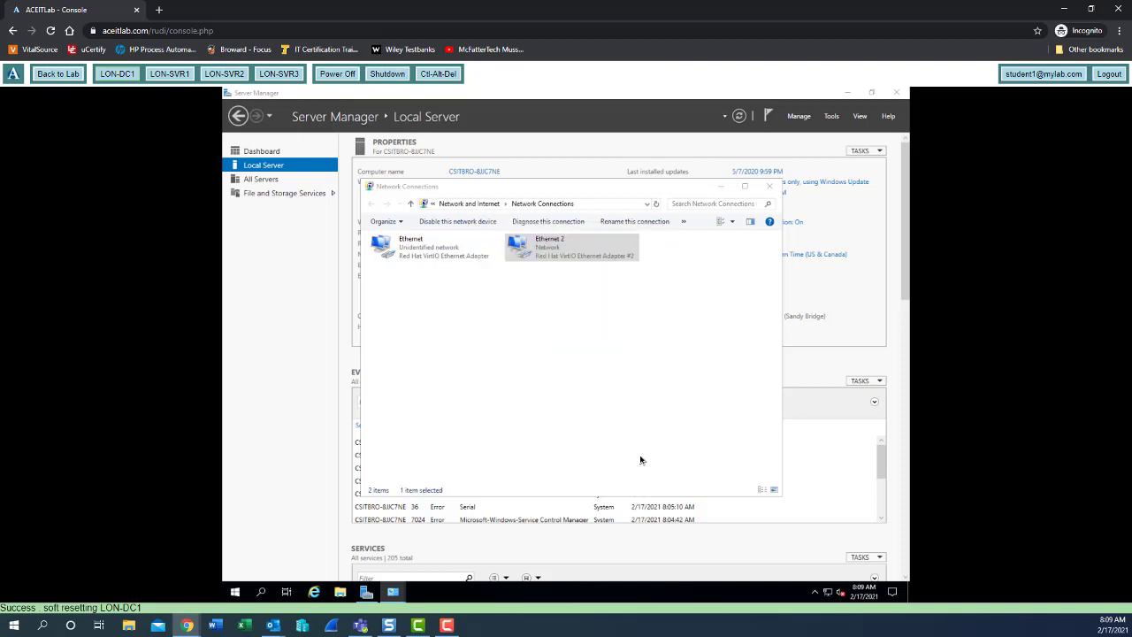
# - Rename Ethernet 2 to Public and Ethernet to London Network, then disable the Public adapter
pyautogui.rightClick(550, 252)
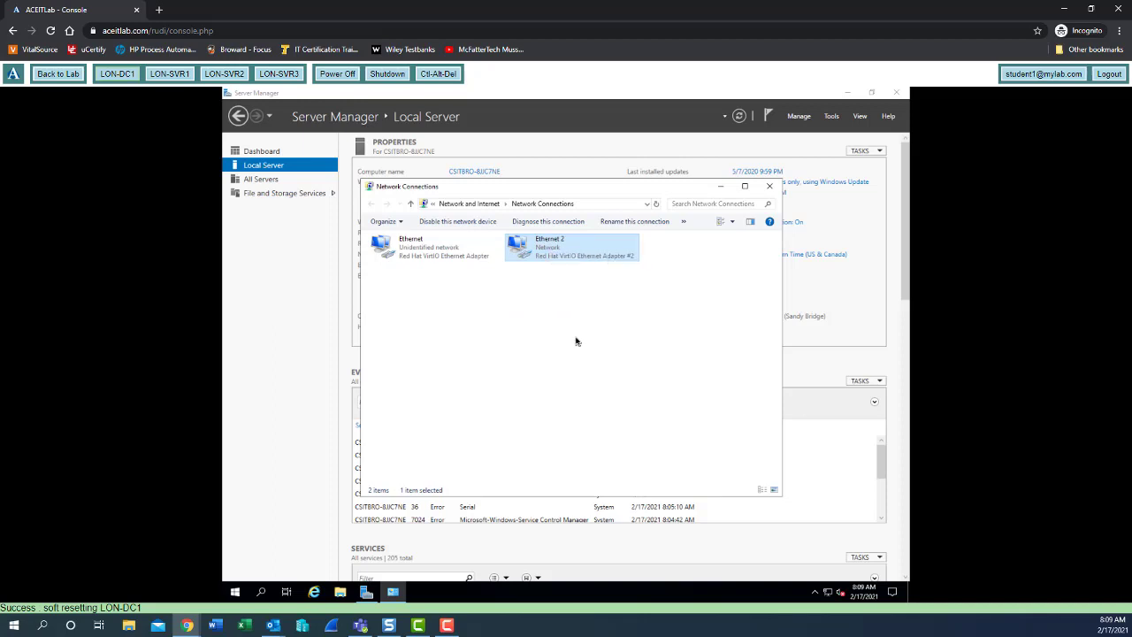
pyautogui.press('F2')
pyautogui.write('Public')
pyautogui.press('Return')
pyautogui.rightClick(419, 250)
pyautogui.click(447, 335)
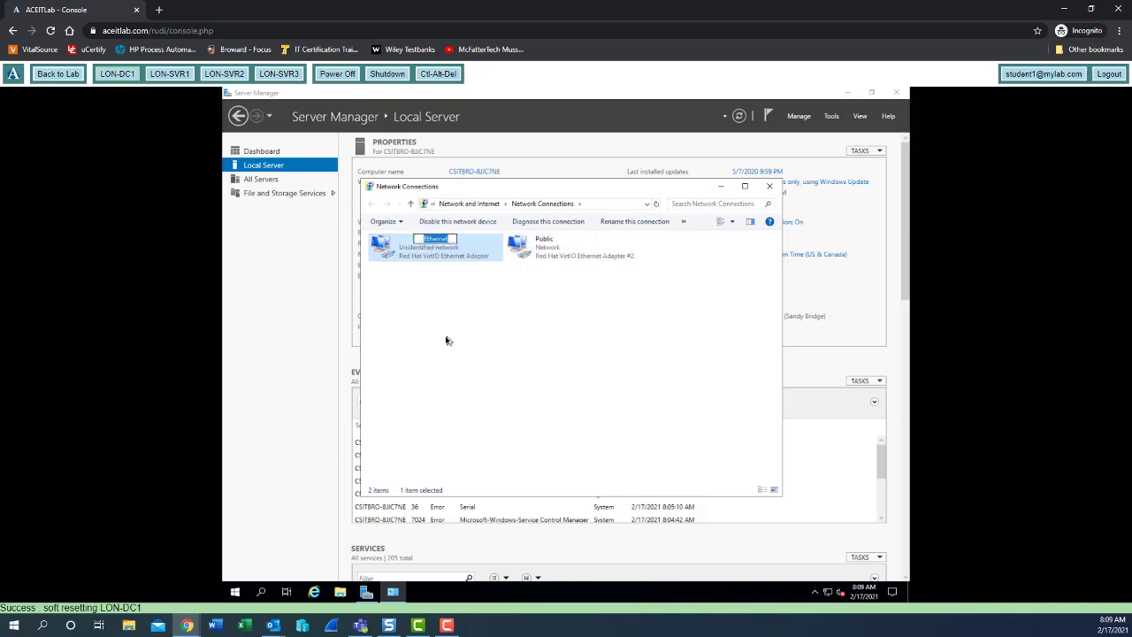
pyautogui.write('London Network')
pyautogui.press('Return')
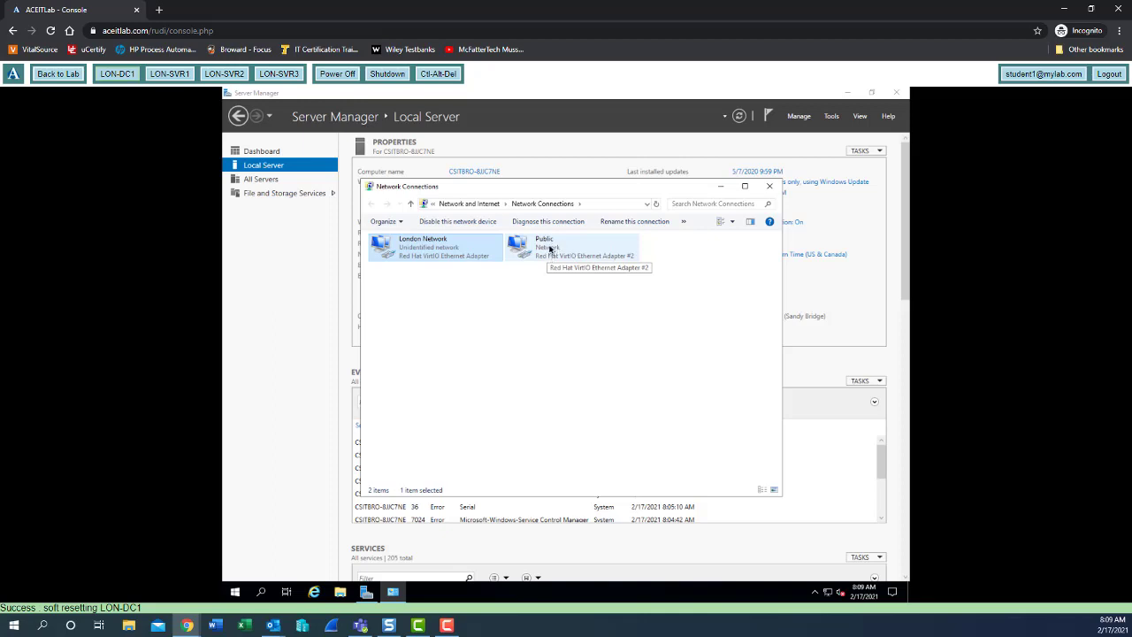
pyautogui.rightClick(550, 250)
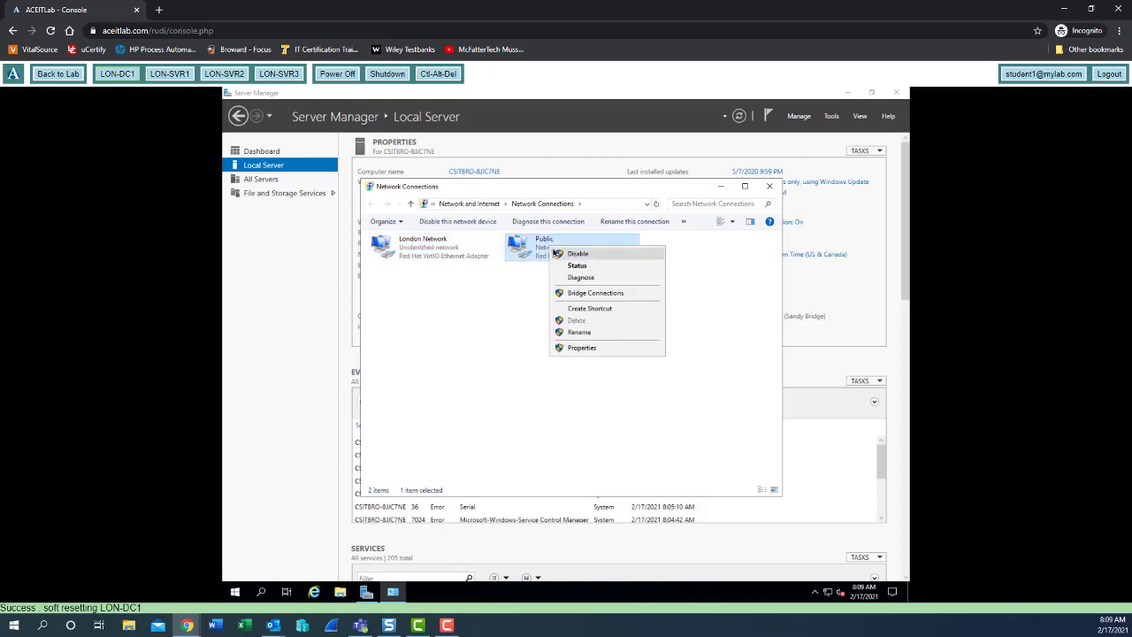
pyautogui.click(577, 254)
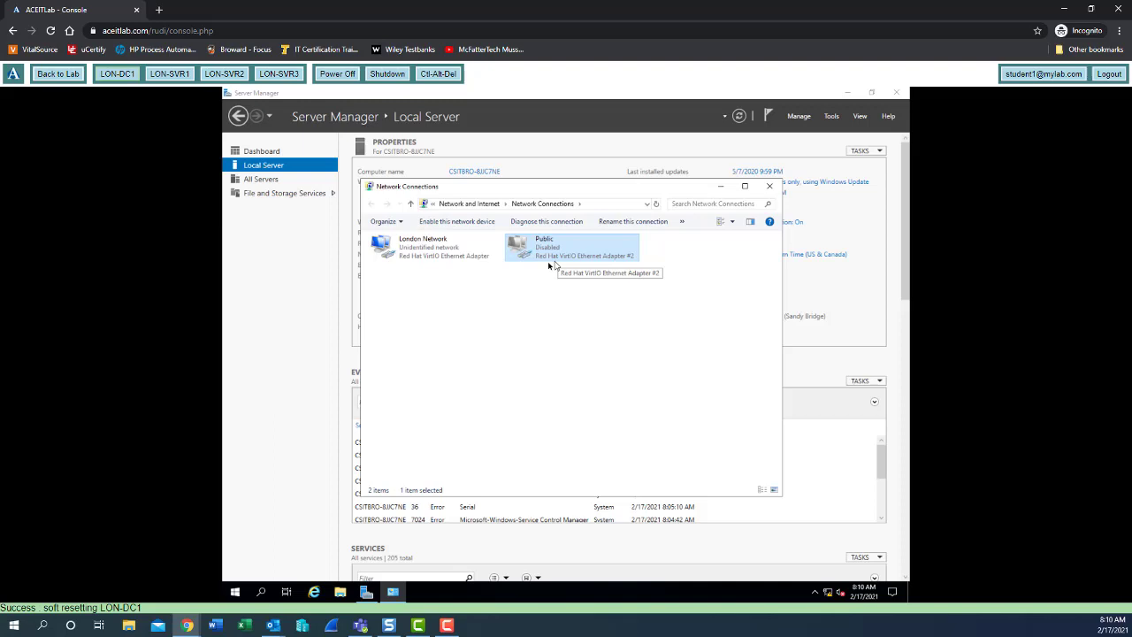
# - Set London Network's IPv4 to static 172.16.0.10, mask 255.255.0.0, preferred DNS 127.0.0.1
pyautogui.rightClick(415, 248)
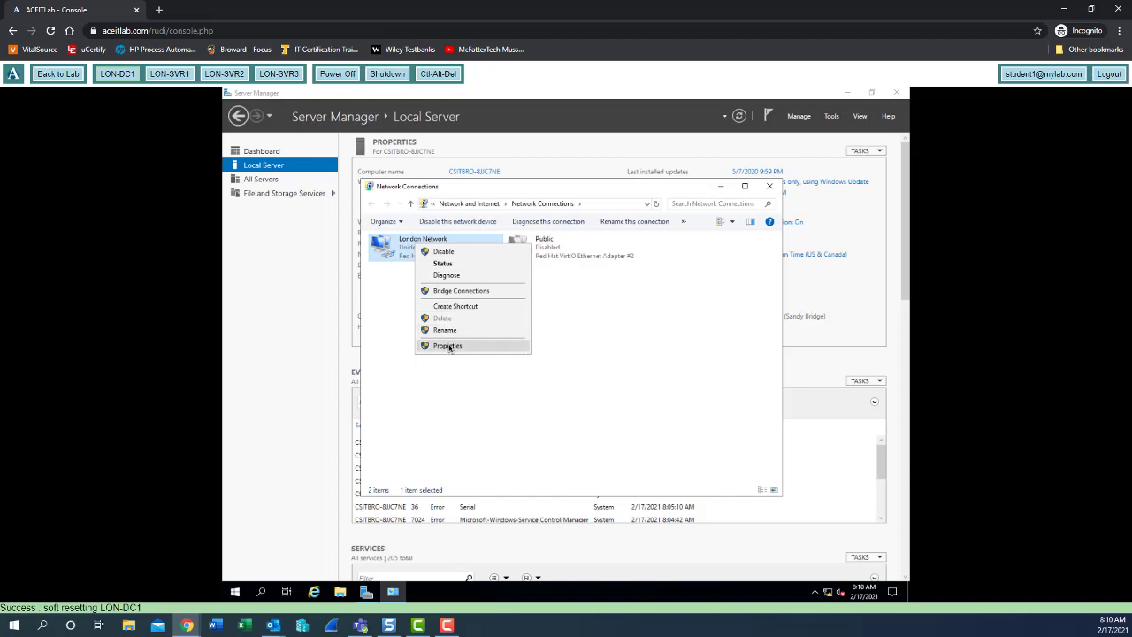
pyautogui.click(448, 345)
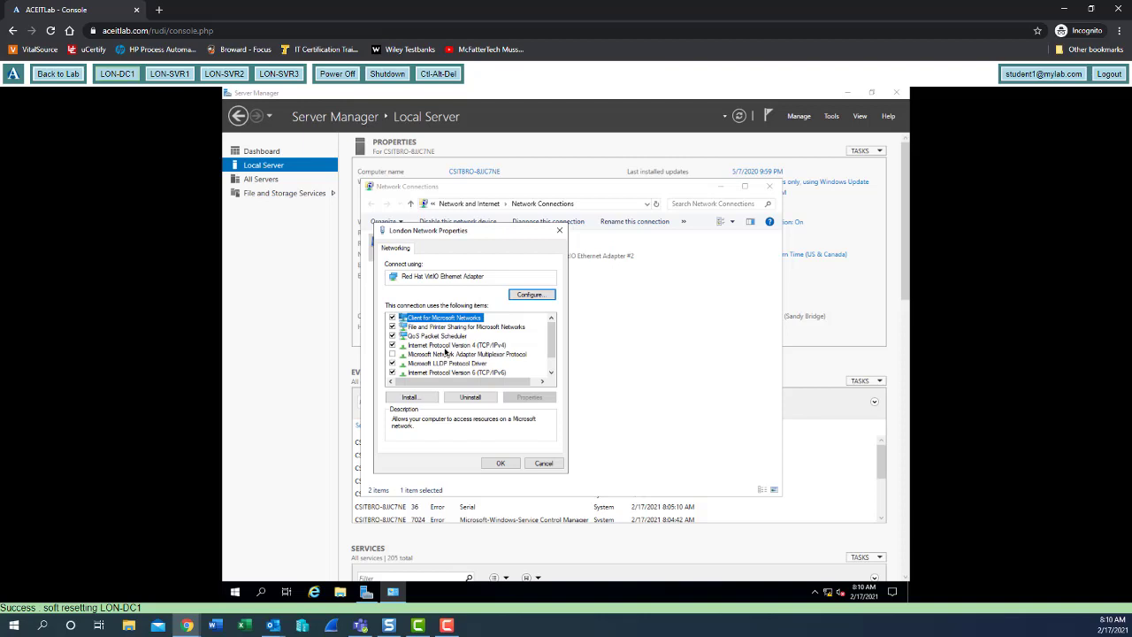
pyautogui.doubleClick(445, 347)
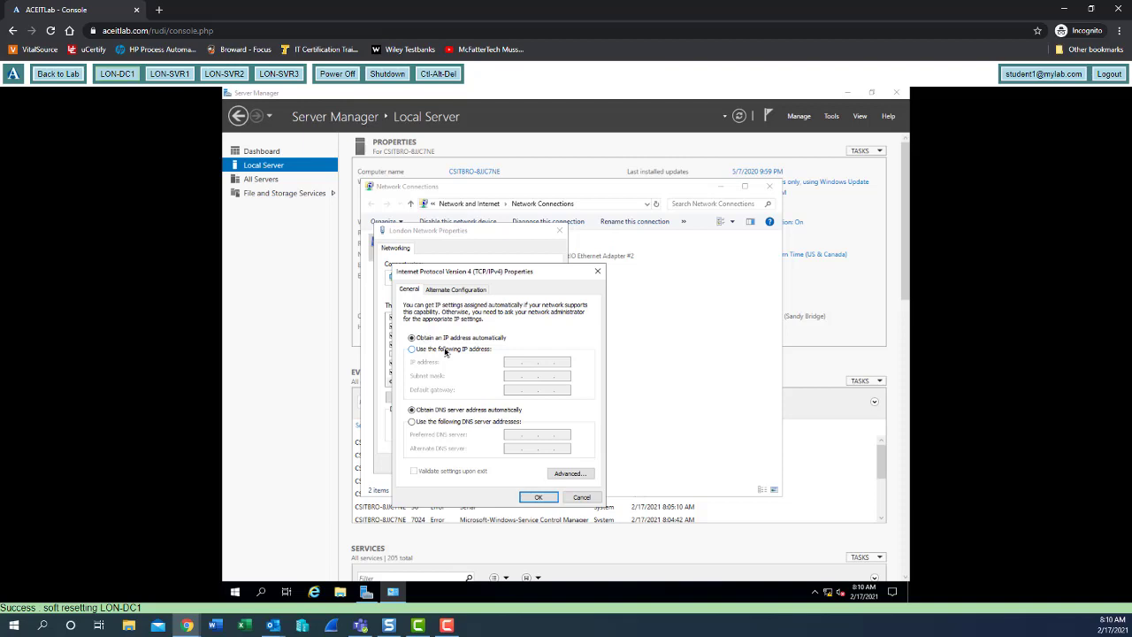
pyautogui.click(412, 350)
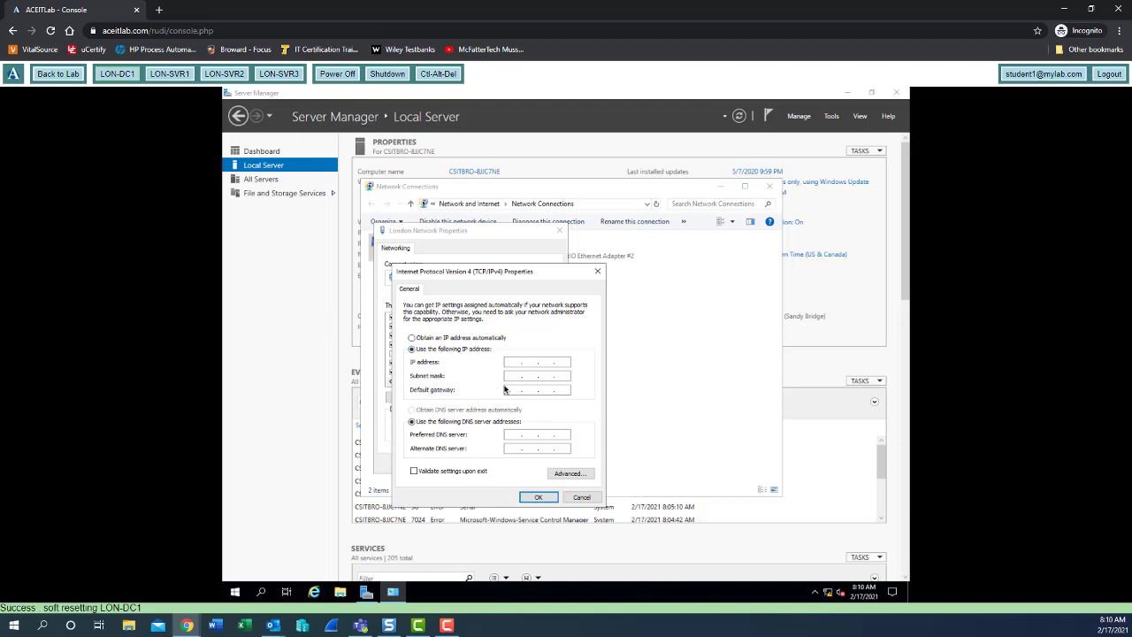
pyautogui.write('172')
pyautogui.write('16')
pyautogui.write('10')
pyautogui.press('Tab')
pyautogui.click(511, 435)
pyautogui.write('1270.01')
pyautogui.click(540, 497)
pyautogui.click(507, 464)
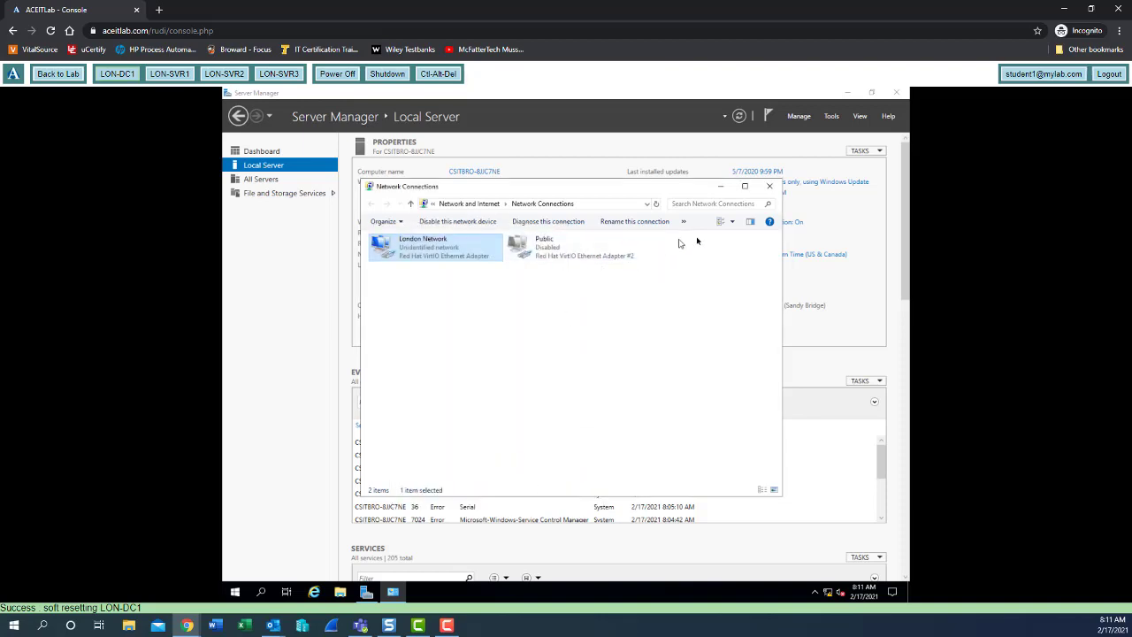
# - Close Network Connections and refresh Local Server to show London Network at 172.16.0.10
pyautogui.click(769, 186)
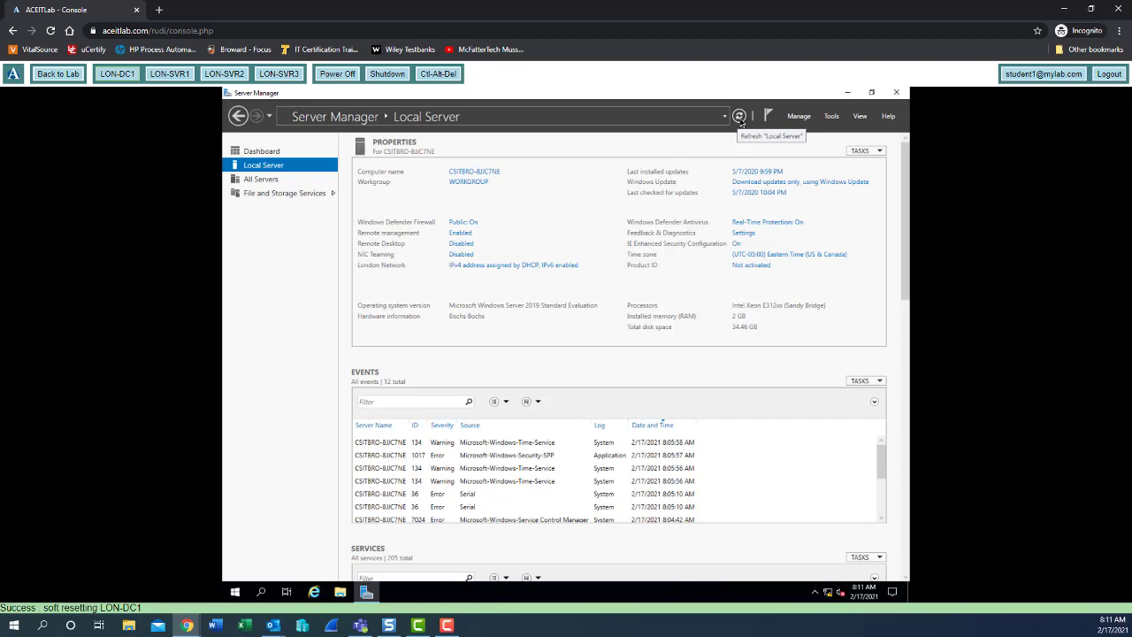
pyautogui.click(740, 119)
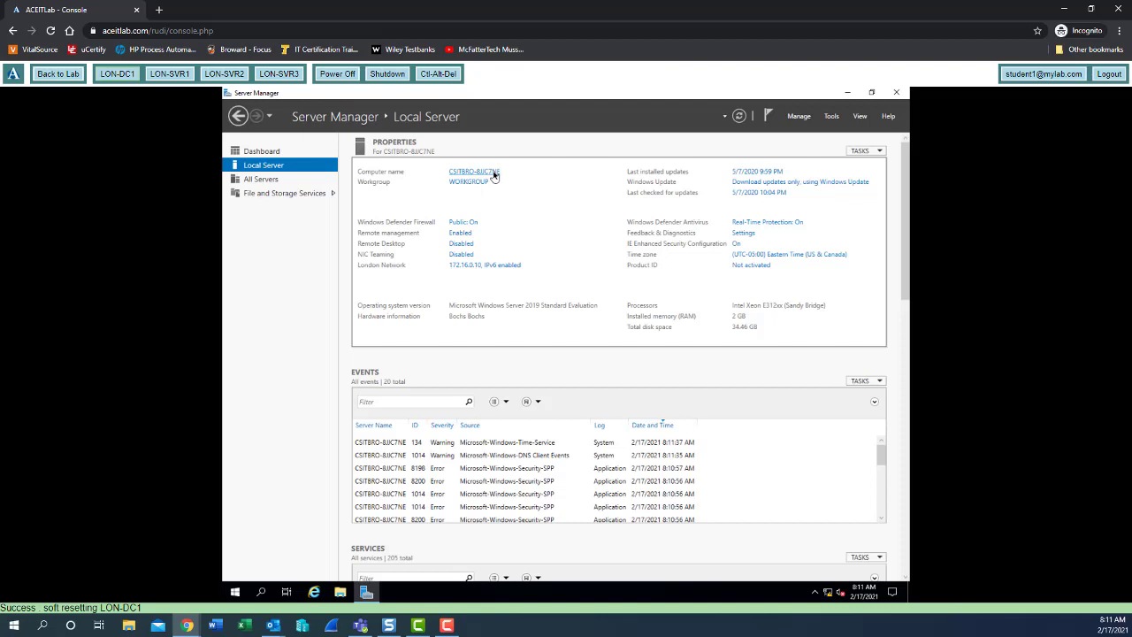
# - Change the computer name to LON-DC1, acknowledge the restart notice, and close System Properties
pyautogui.click(494, 172)
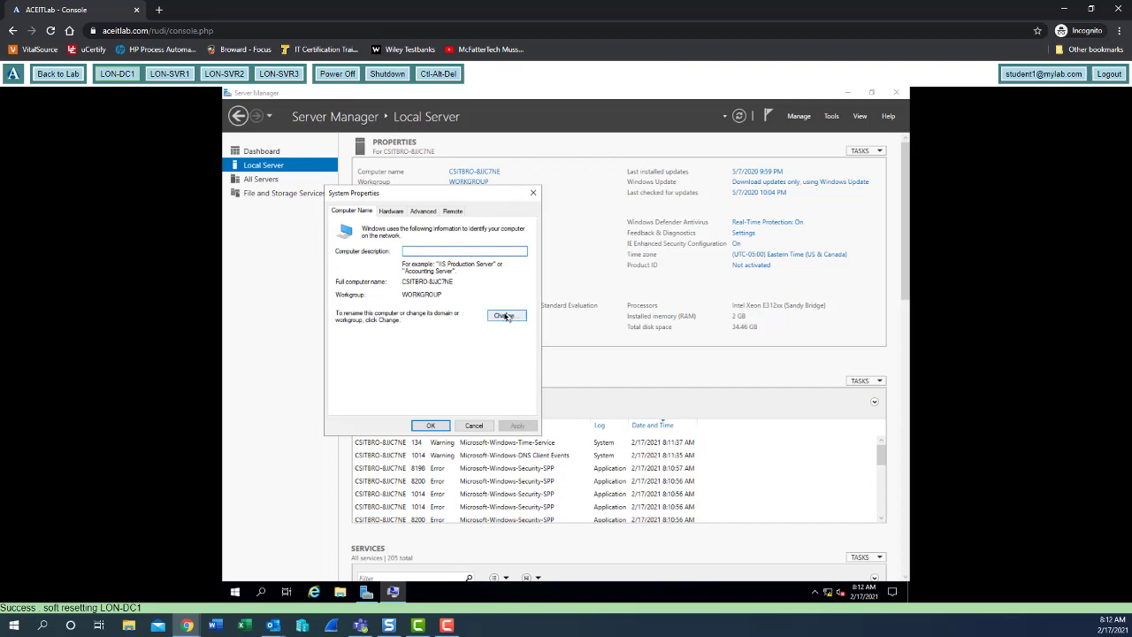
pyautogui.click(504, 316)
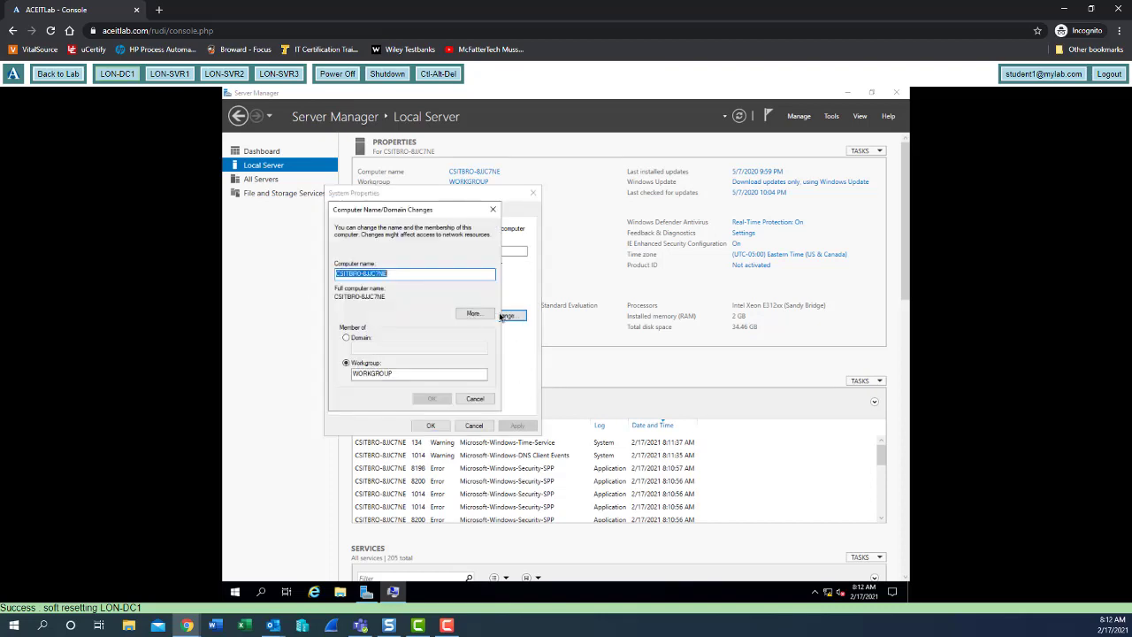
pyautogui.write('LON')
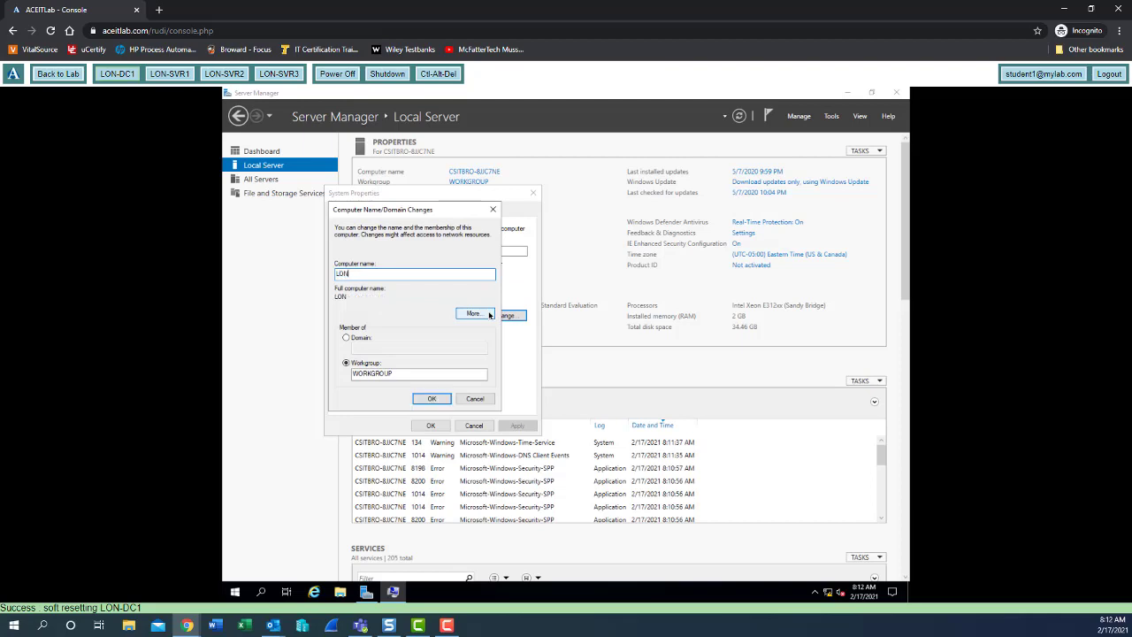
pyautogui.write('-DC1')
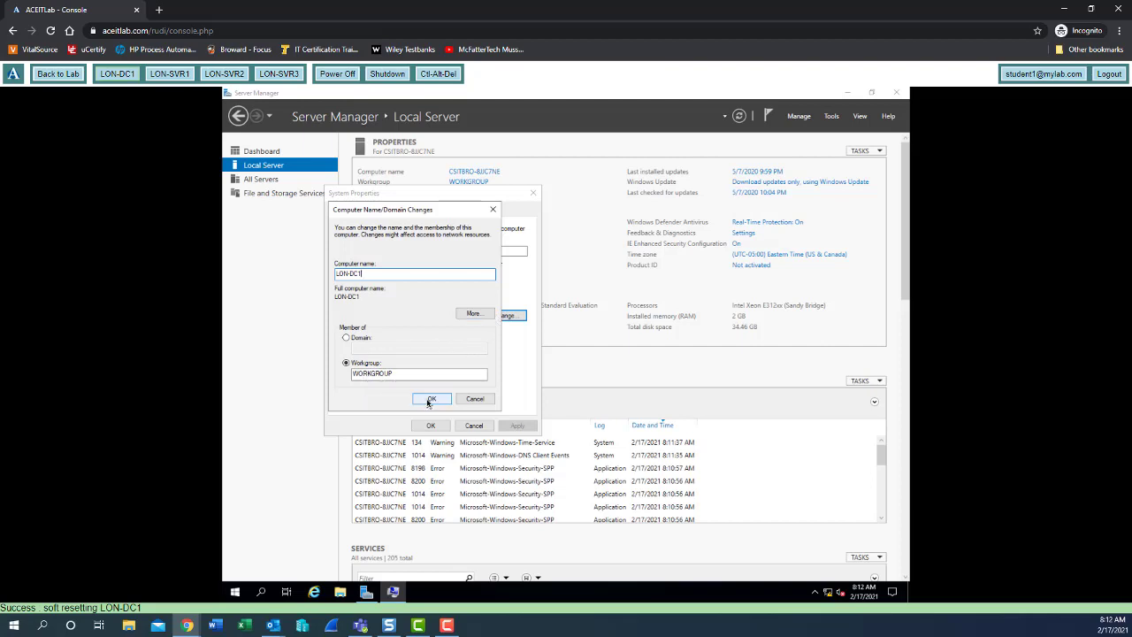
pyautogui.click(426, 401)
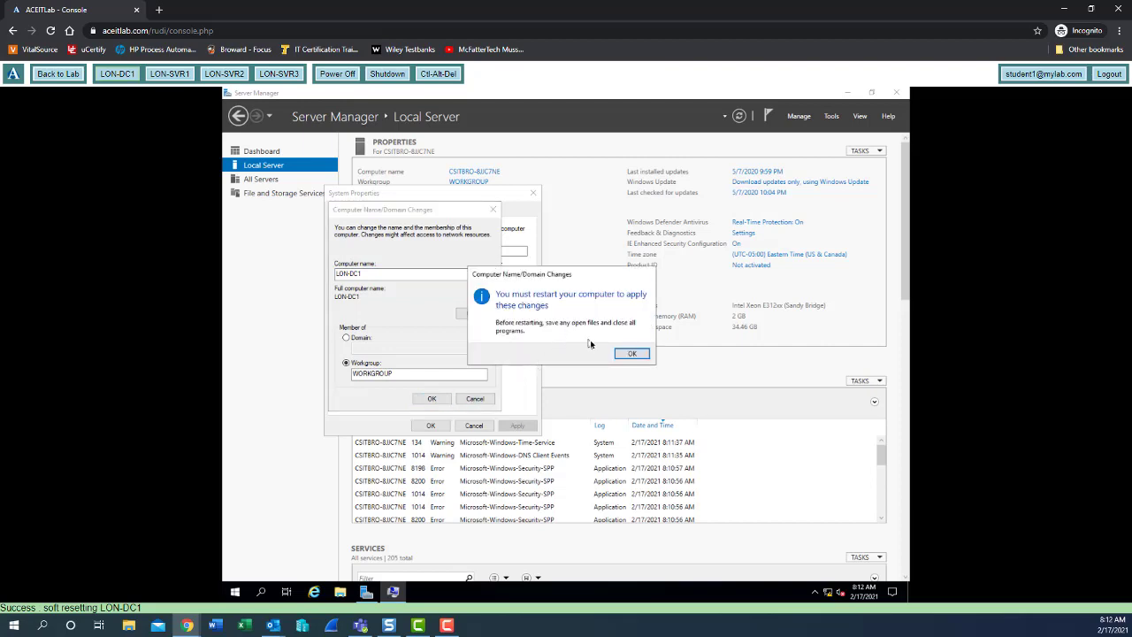
pyautogui.click(632, 354)
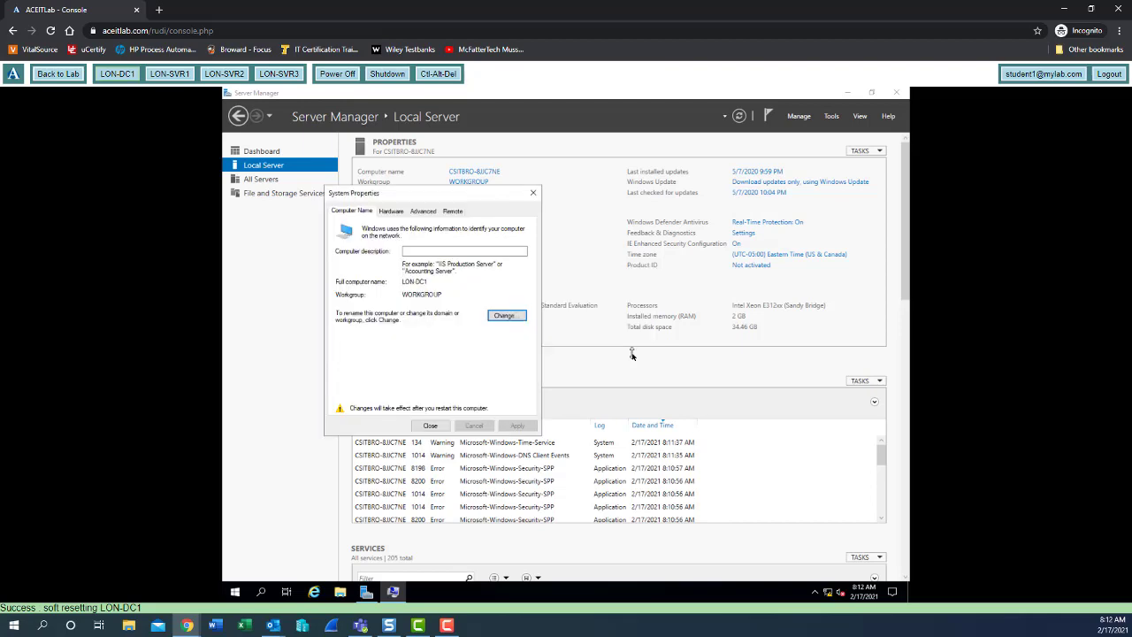
pyautogui.click(431, 426)
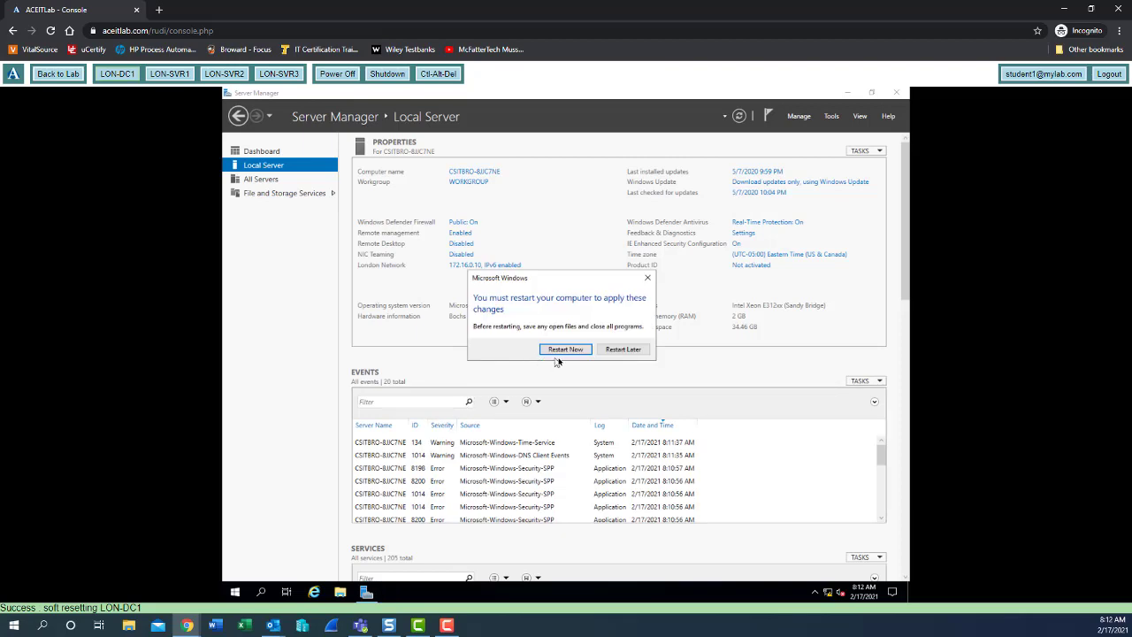
# - Restart the server now to apply the LON-DC1 name
pyautogui.click(574, 350)
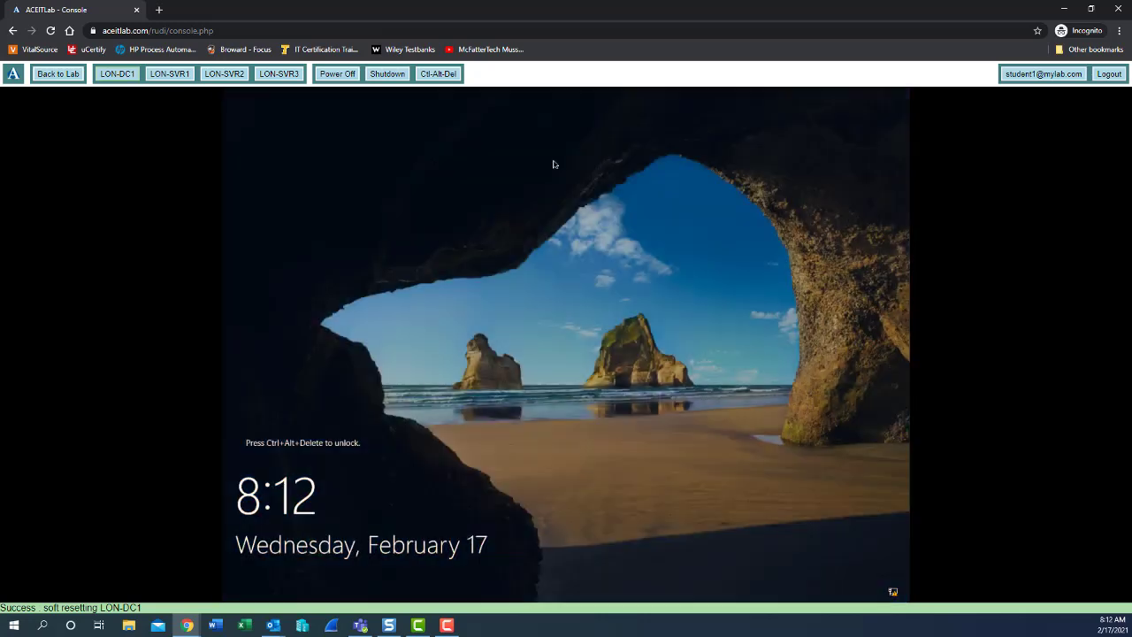
# - Send Ctrl-Alt-Del from the lab toolbar and enter the Administrator account password
pyautogui.click(431, 77)
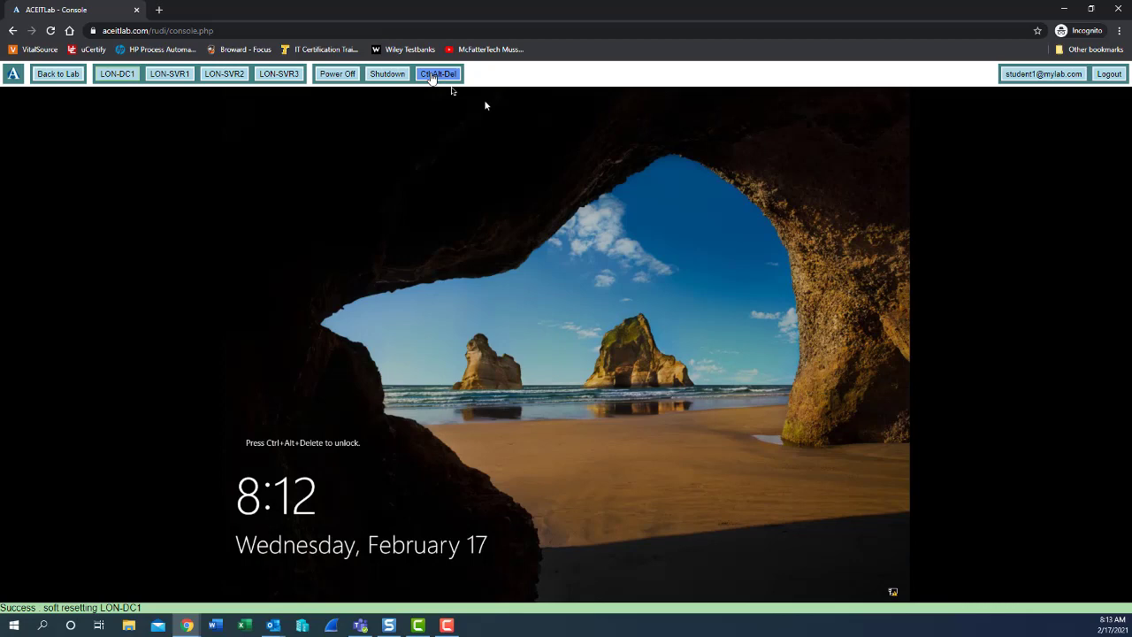
pyautogui.click(434, 77)
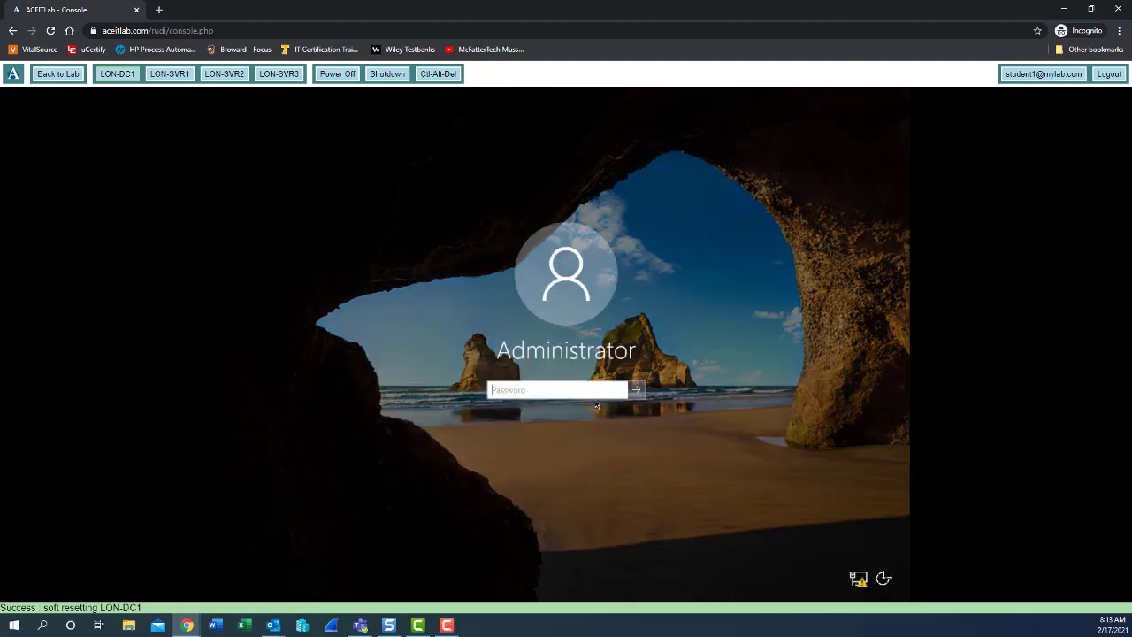
pyautogui.write('Pa$$w0rd')
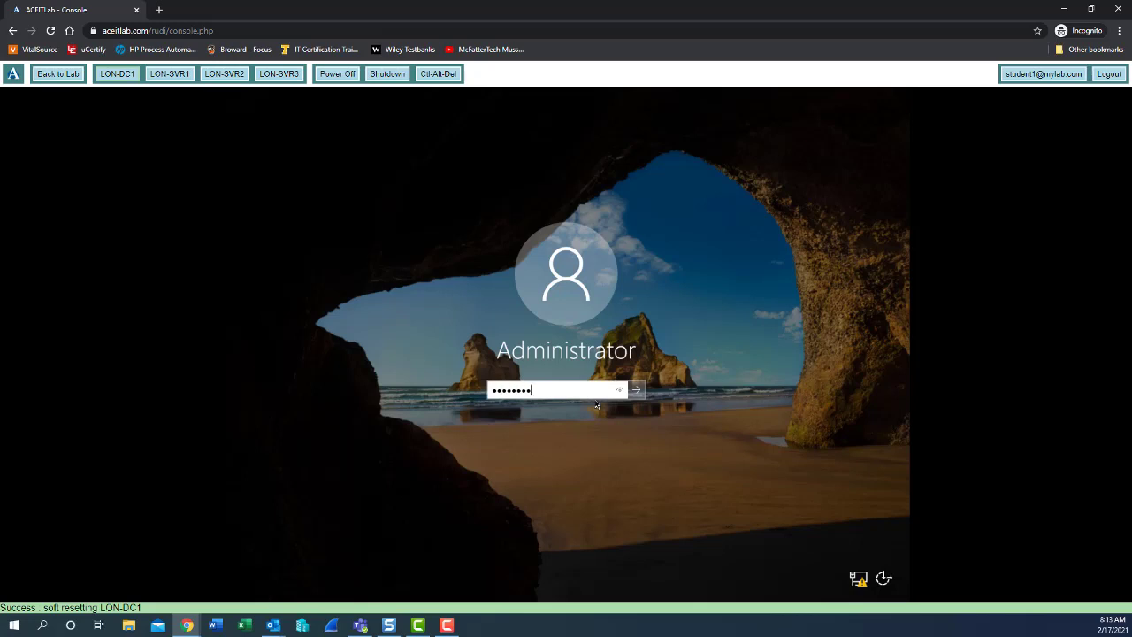